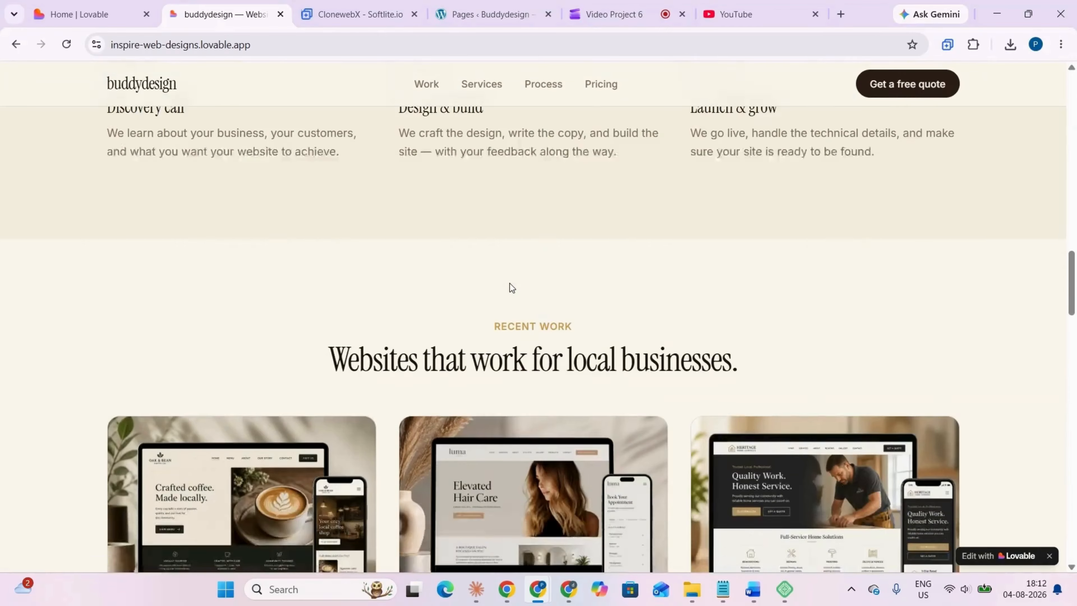
Step: Look through the buddydesign website from the recent work section down to the contact form and back to the hero section
scroll(510, 283, "down", 12)
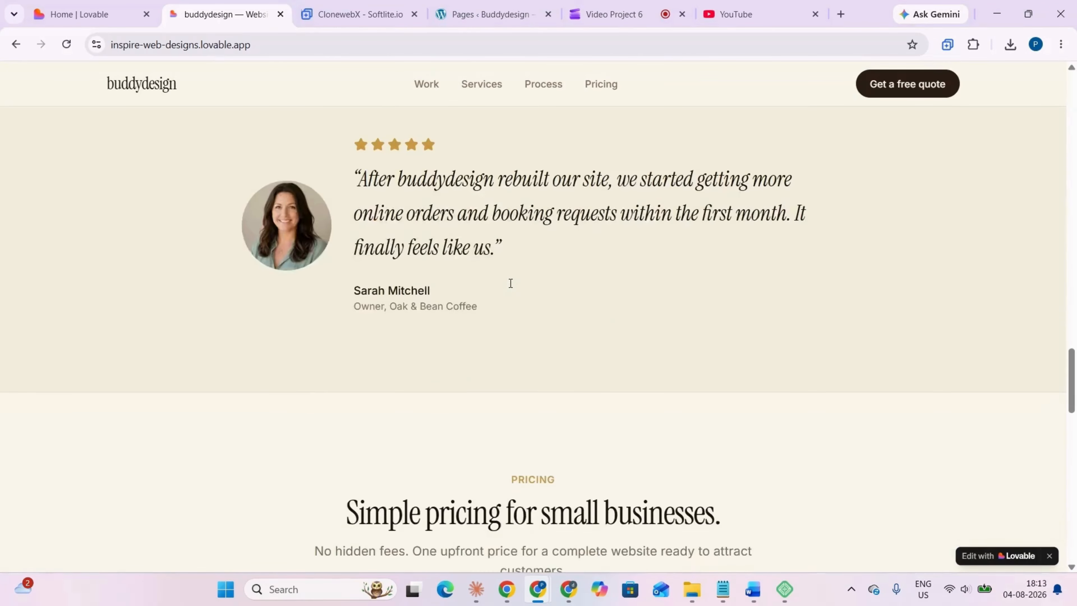
scroll(510, 282, "down", 8)
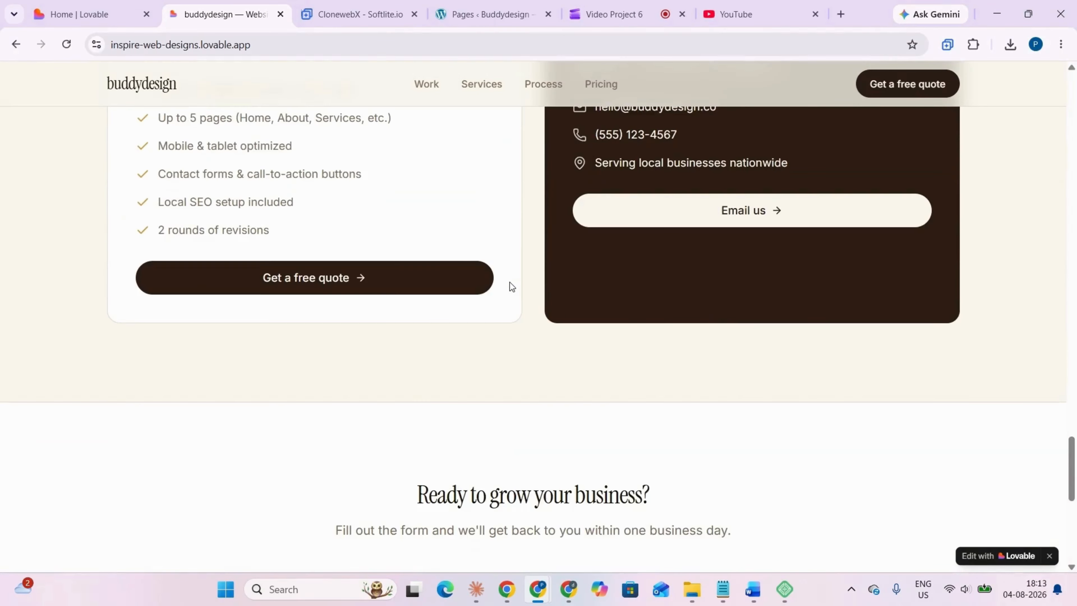
scroll(510, 283, "up", 3)
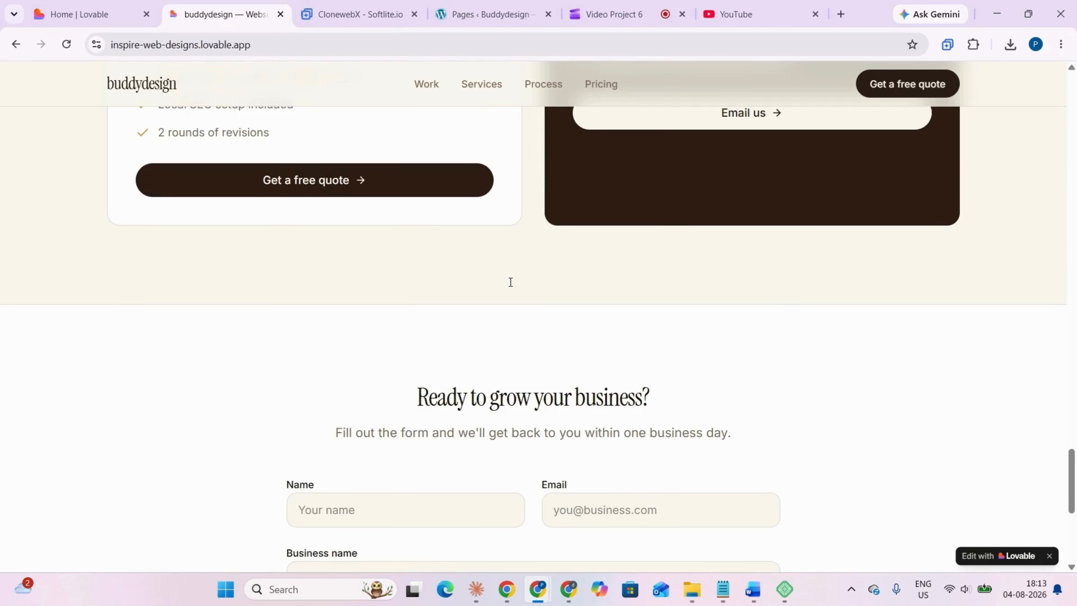
scroll(510, 282, "up", 10)
left_click_drag(1075, 428, 1075, 111)
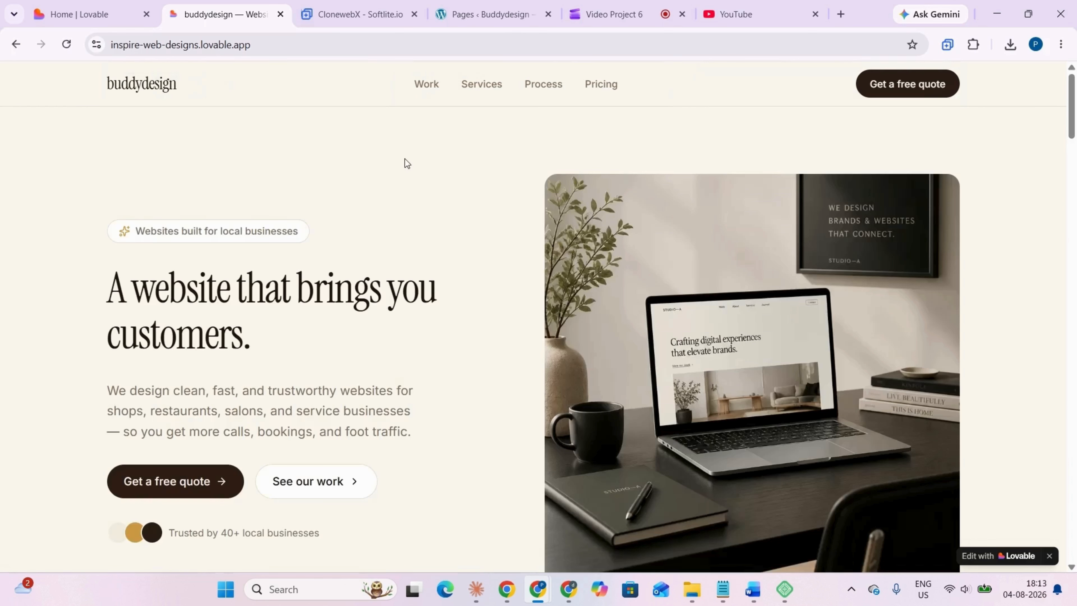
scroll(463, 156, "down", 3)
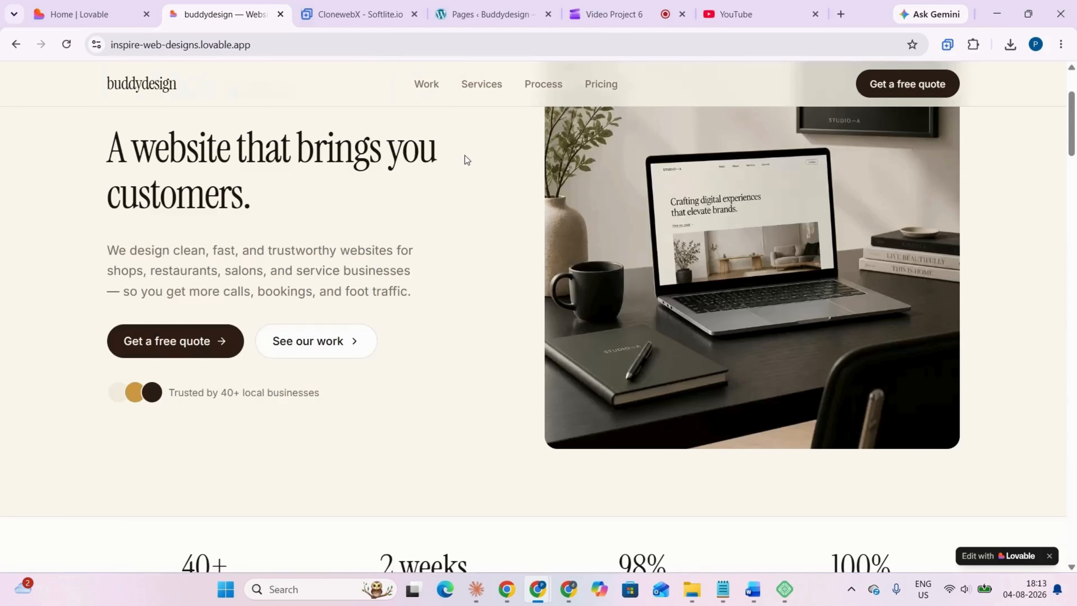
scroll(445, 427, "up", 3)
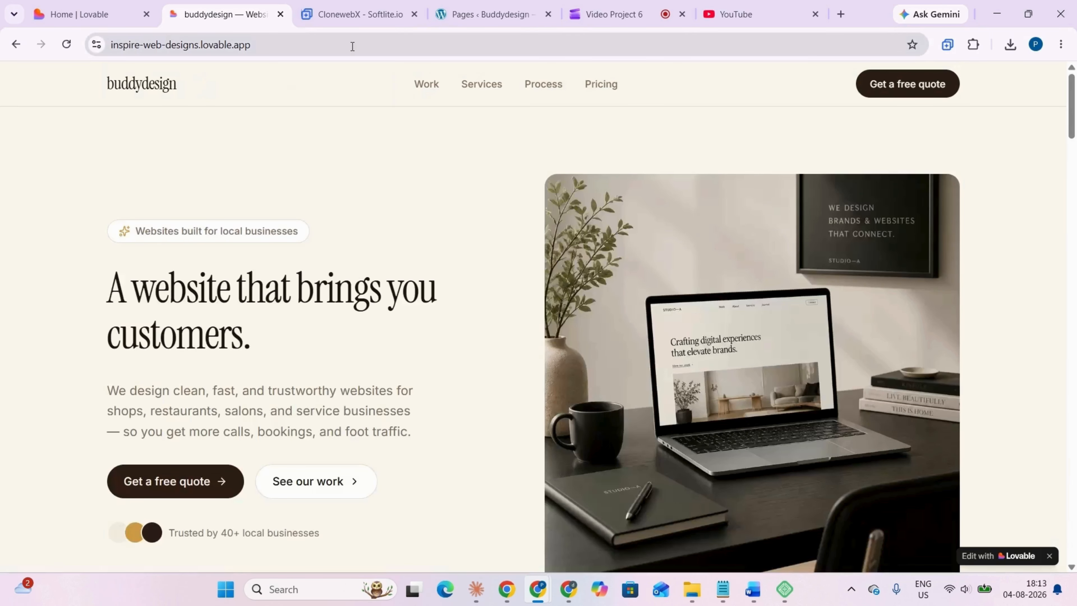
Step: Switch to the ClonewebX projects page and highlight its site address
key("ctrl+Tab")
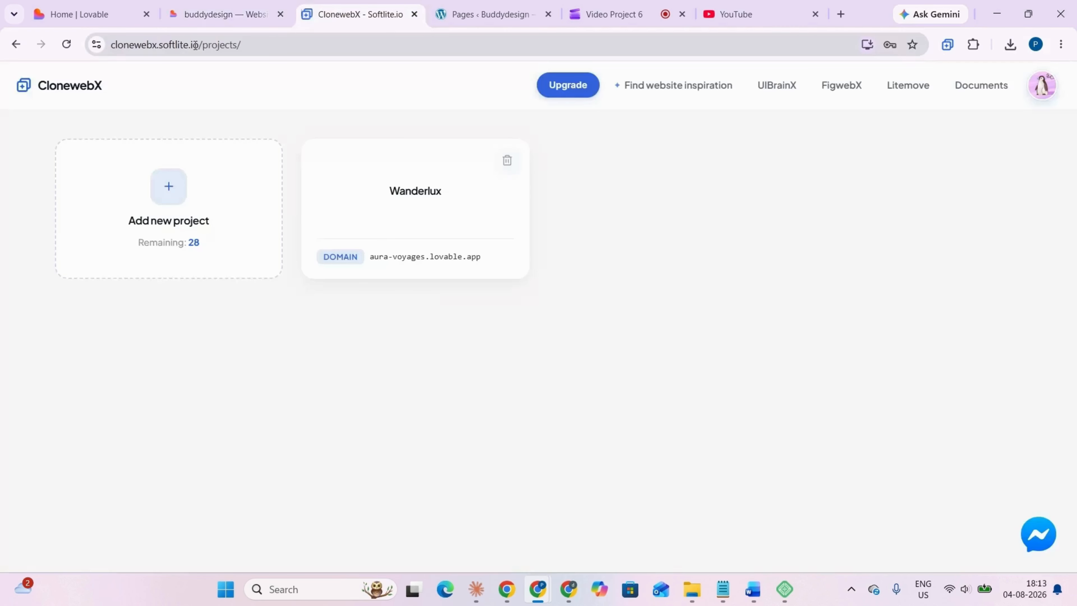
left_click_drag(202, 45, 109, 46)
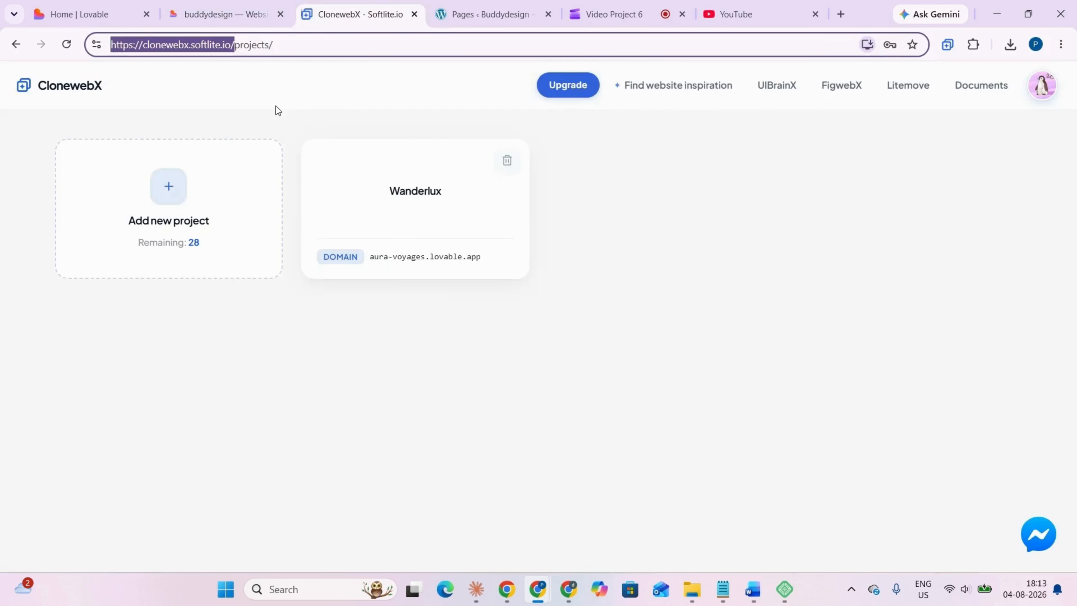
left_click(255, 353)
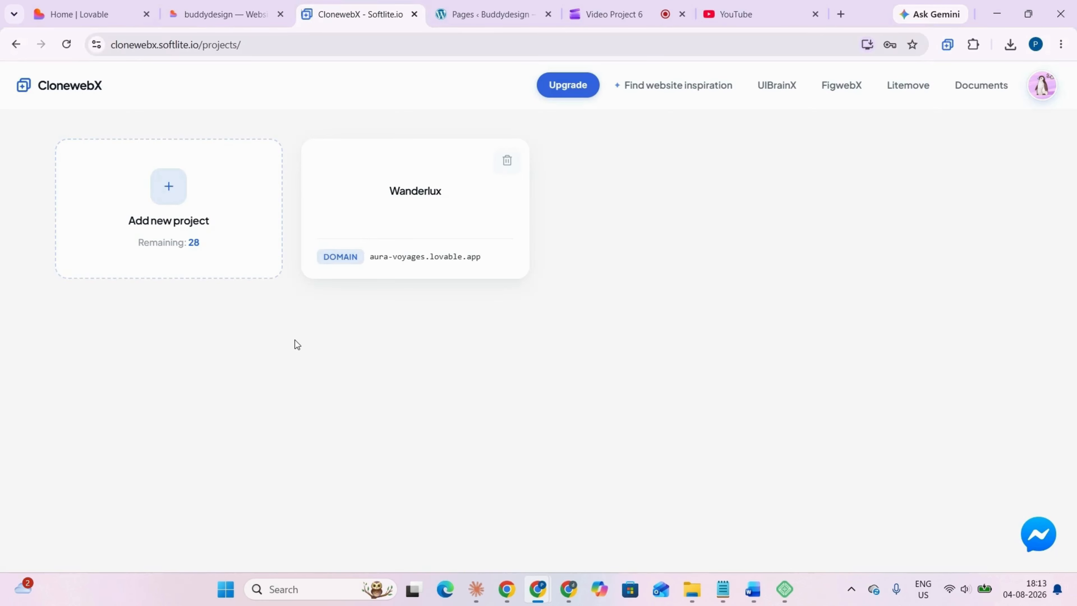
Step: Start a new ClonewebX project and name it buddydesign, copying the name from the website's logo
left_click(167, 181)
left_click(484, 276)
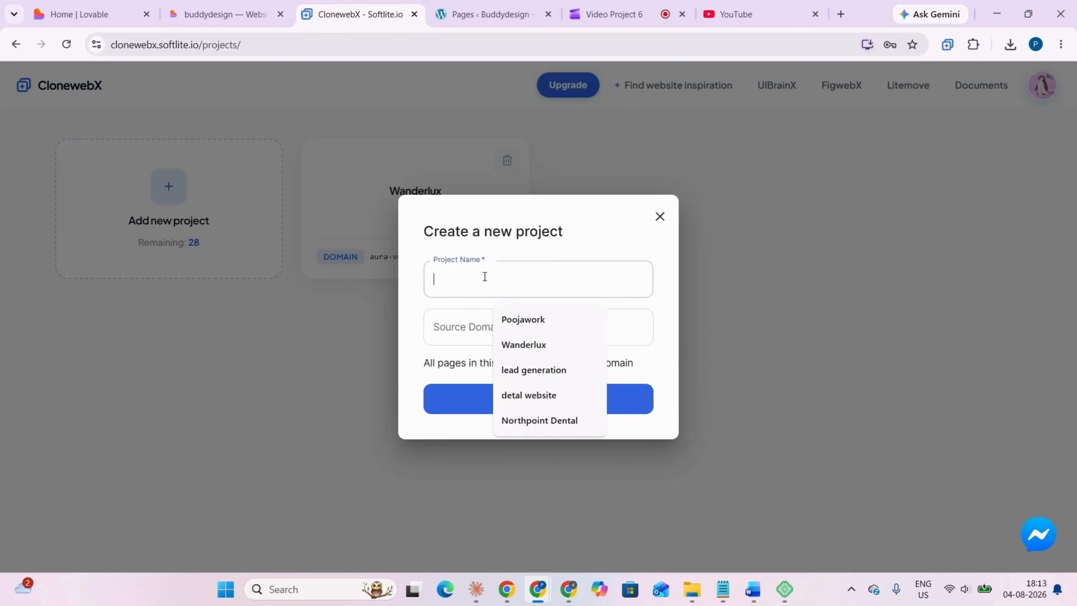
key("ctrl+shift+Tab")
left_click_drag(177, 93, 88, 98)
key("ctrl+c")
key("ctrl+Tab")
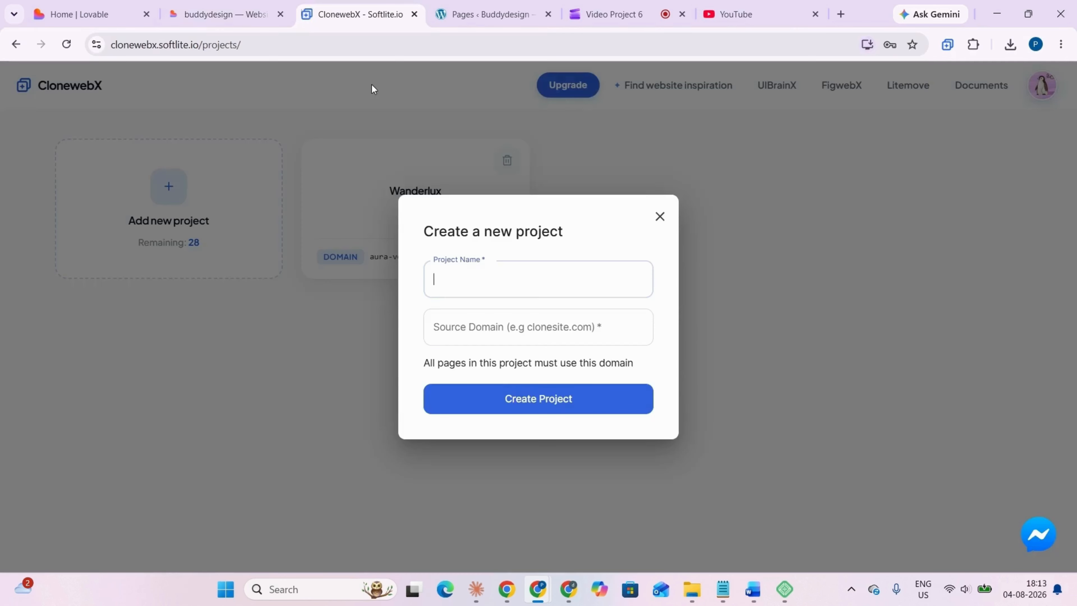
key("ctrl+v")
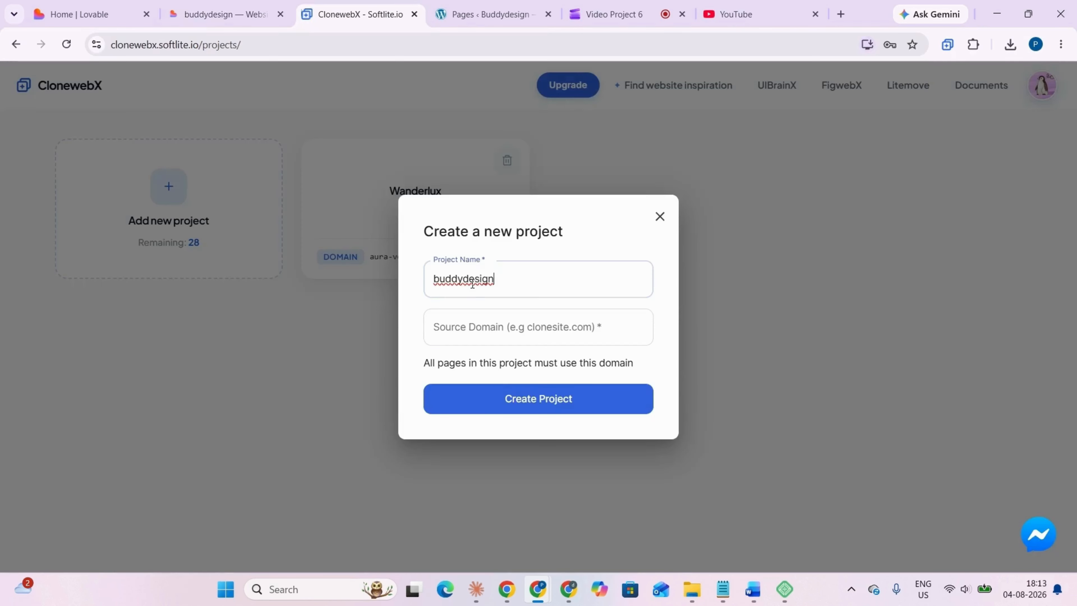
left_click(472, 332)
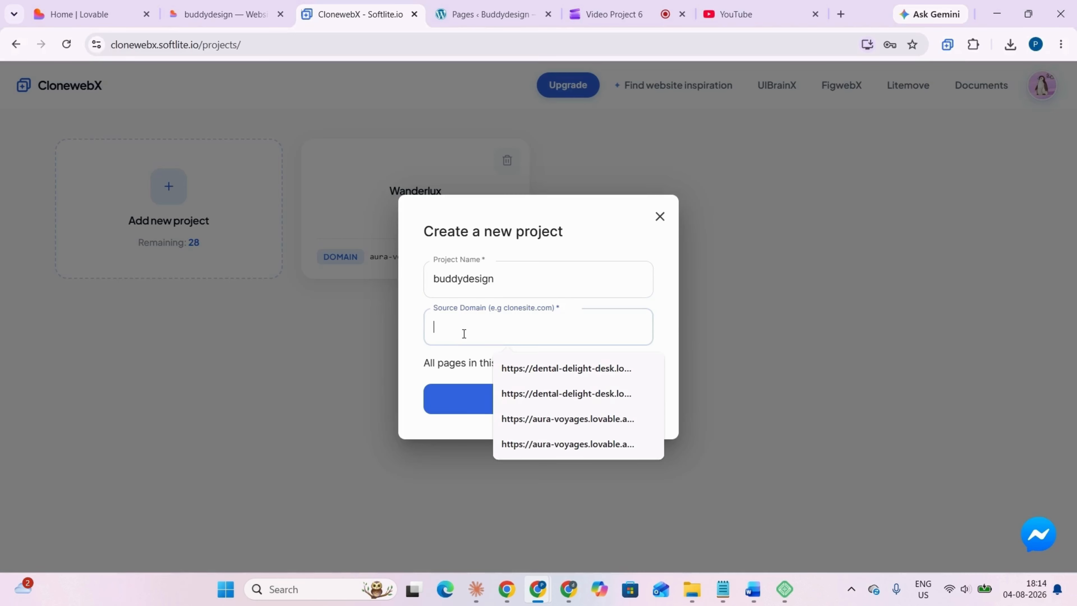
left_click(254, 14)
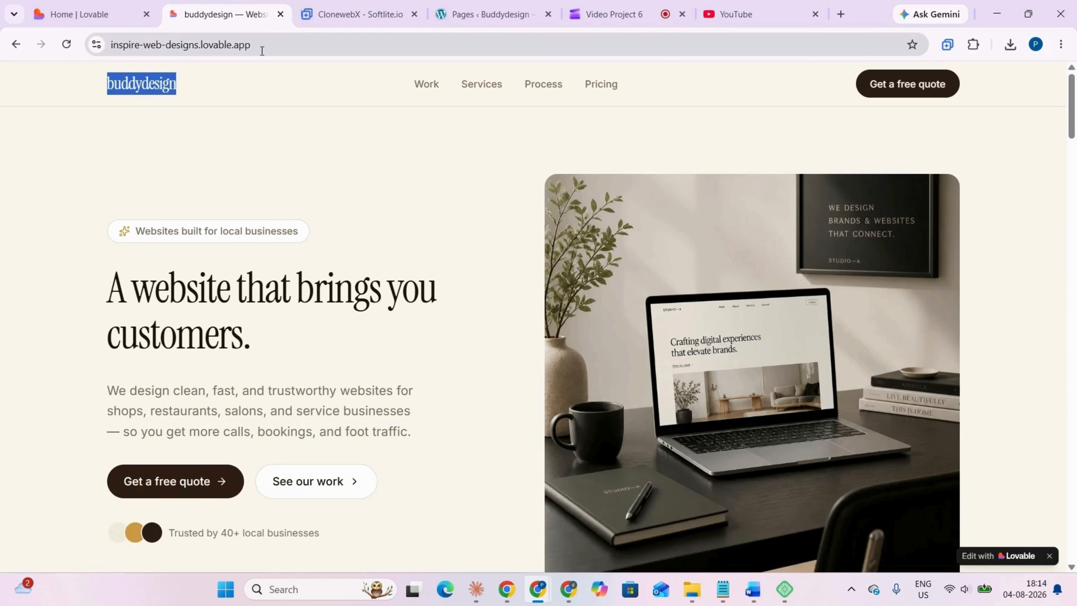
left_click(352, 154)
left_click(271, 50)
key("ctrl+c")
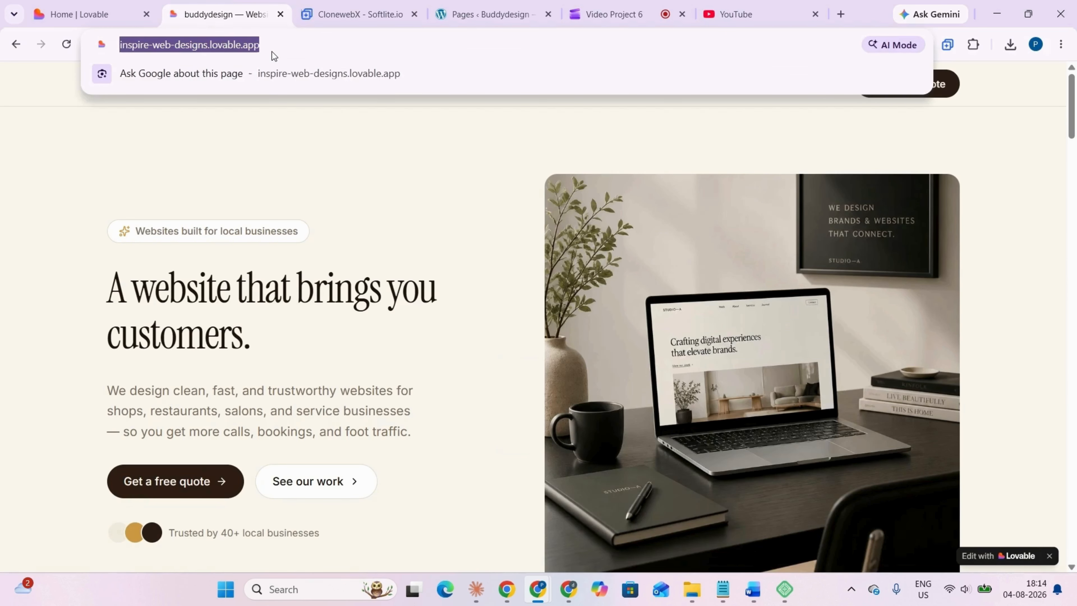
left_click(320, 5)
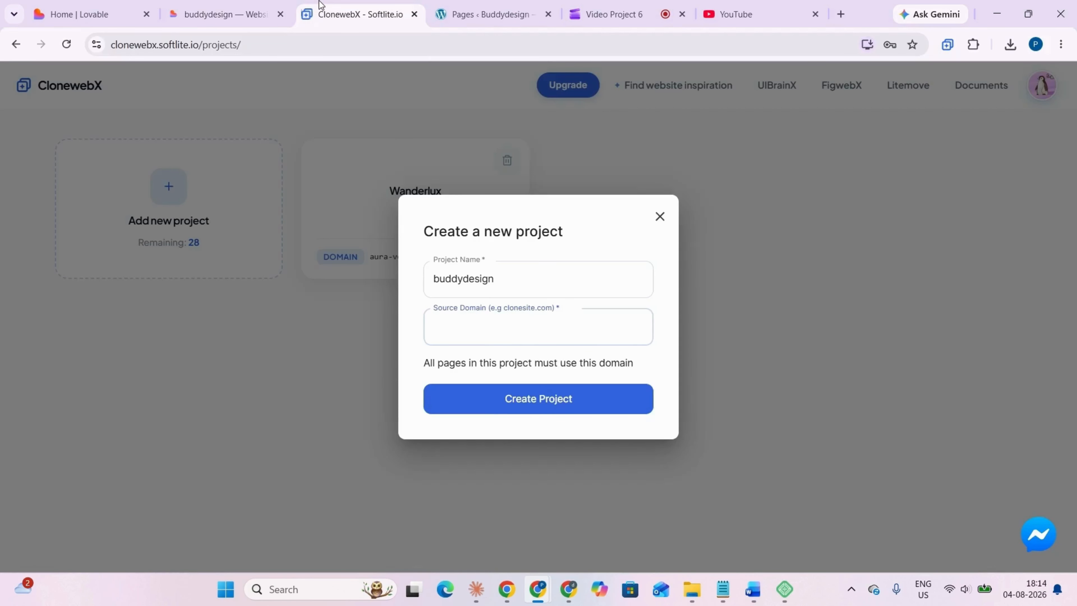
left_click(459, 325)
key("ctrl+v")
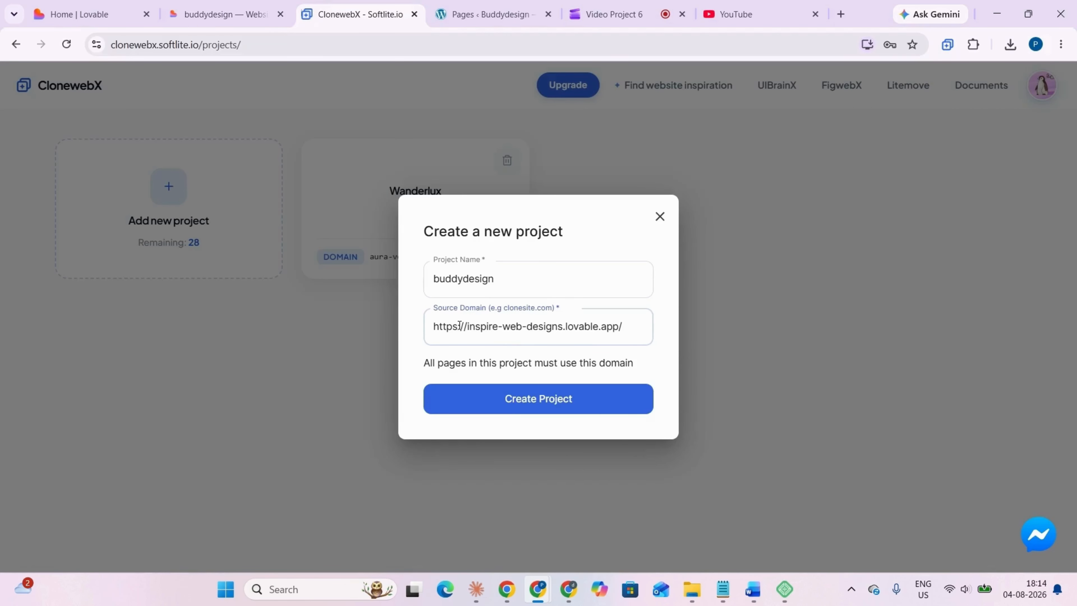
left_click(513, 408)
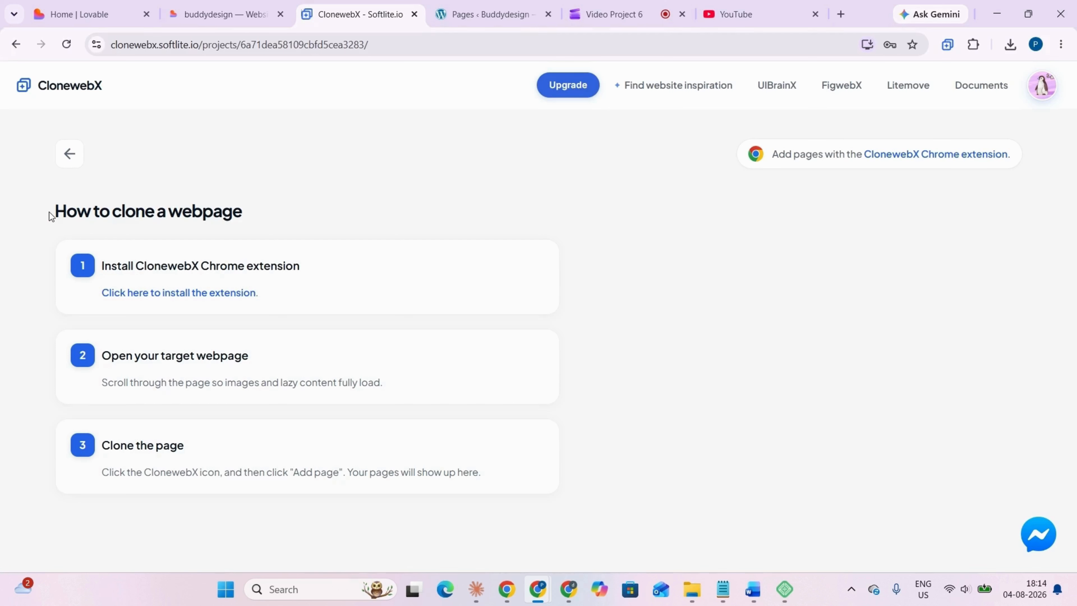
Step: Review the webpage cloning instructions and view the ClonewebX extension's Chrome Web Store page, returning to the project
left_click_drag(48, 212, 295, 211)
left_click(262, 434)
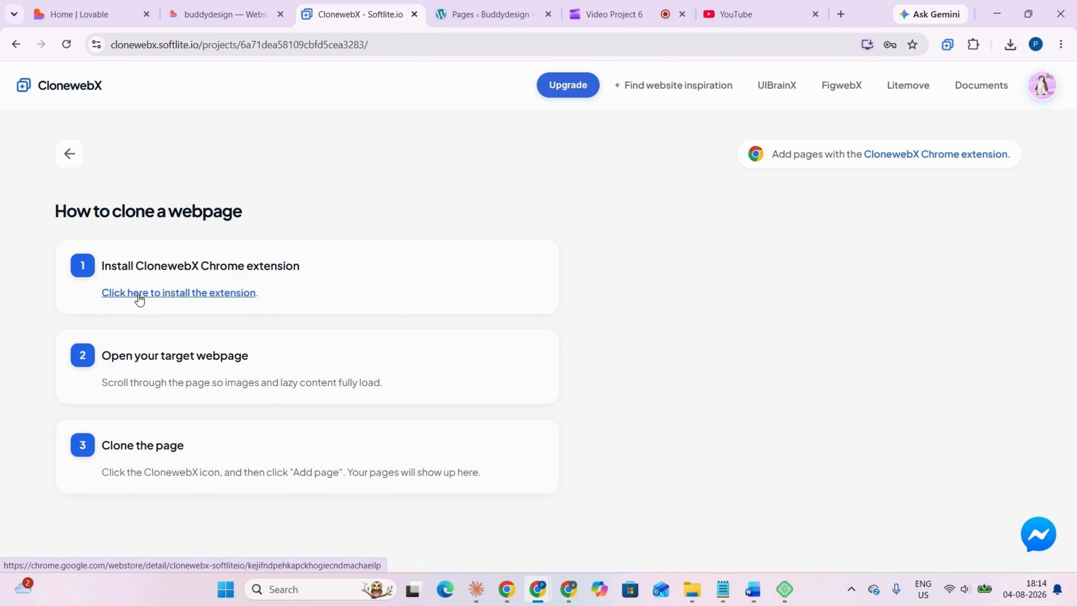
left_click(148, 294)
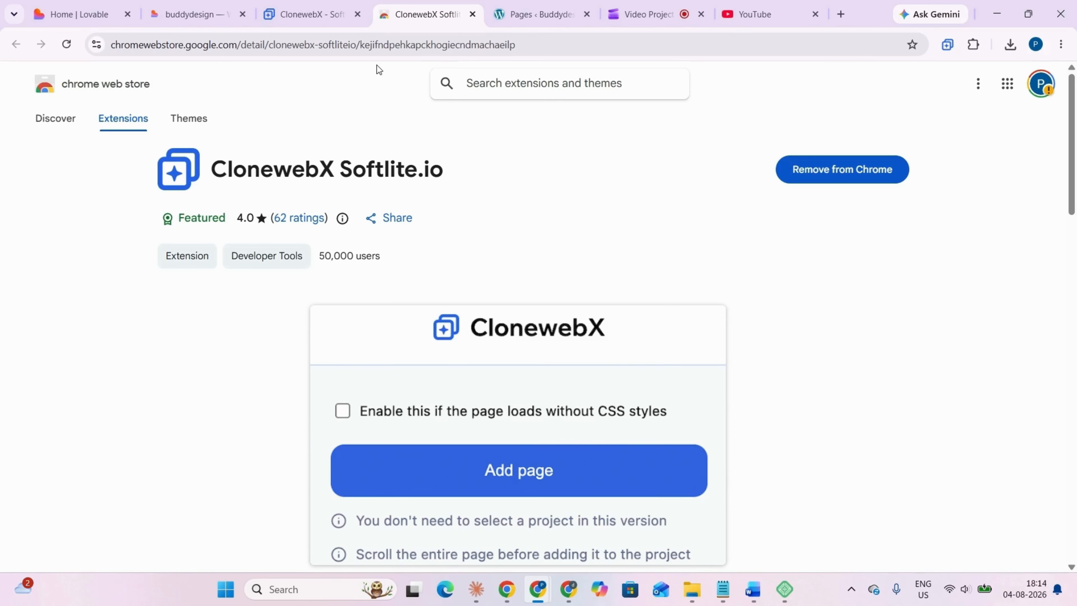
left_click(312, 14)
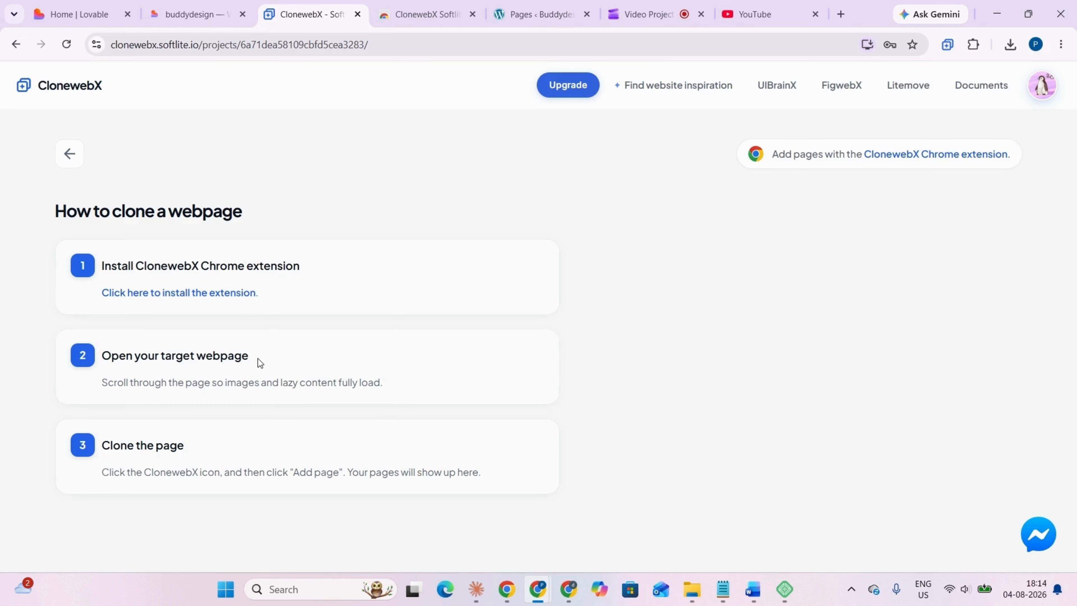
Step: Add the buddydesign home page to the project with the ClonewebX browser extension
left_click(176, 21)
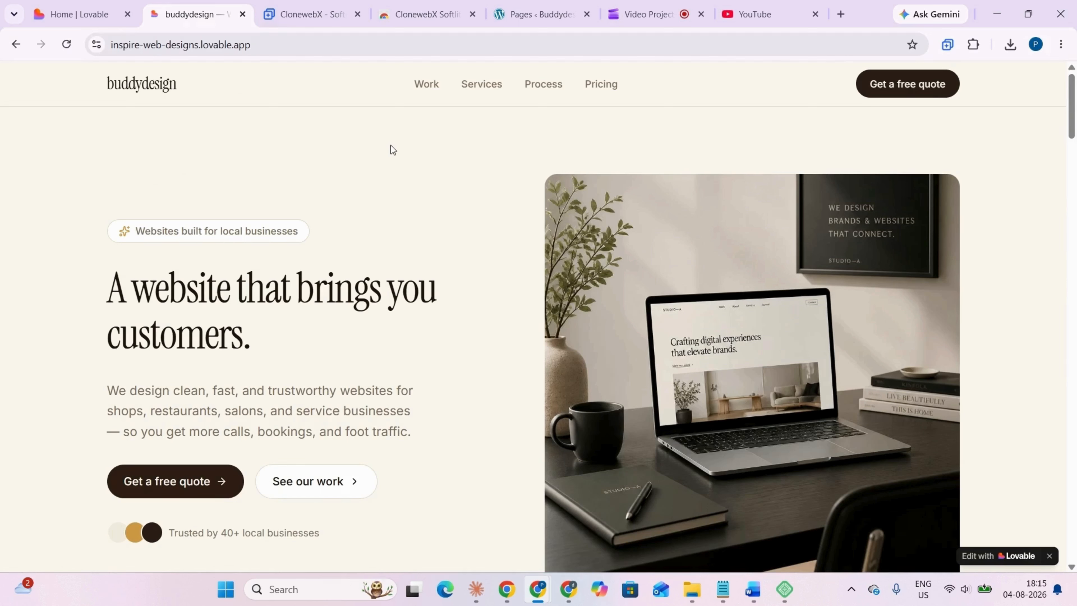
left_click(947, 46)
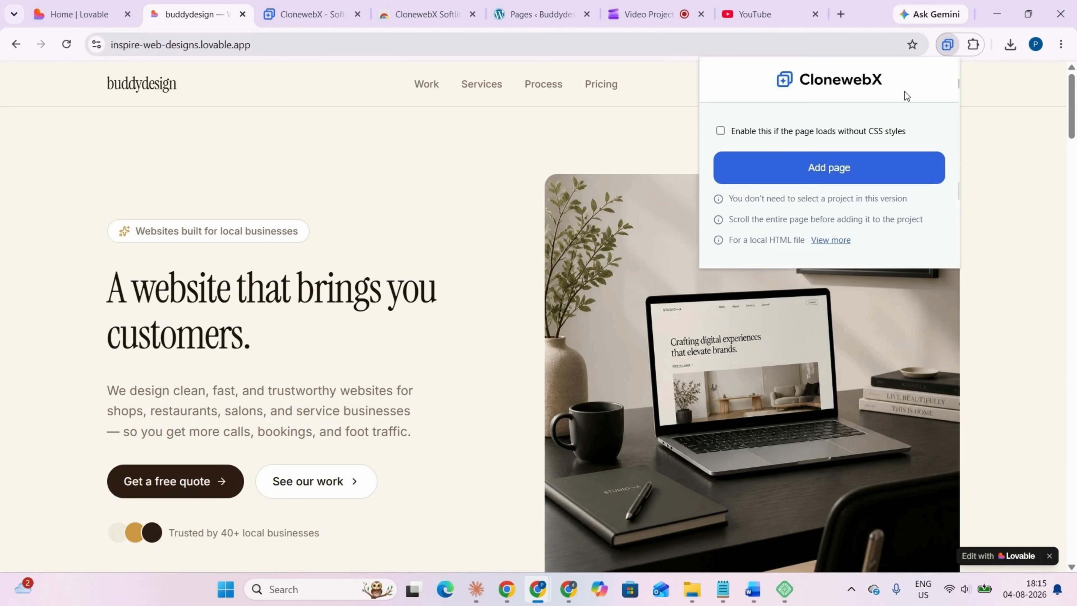
left_click(820, 169)
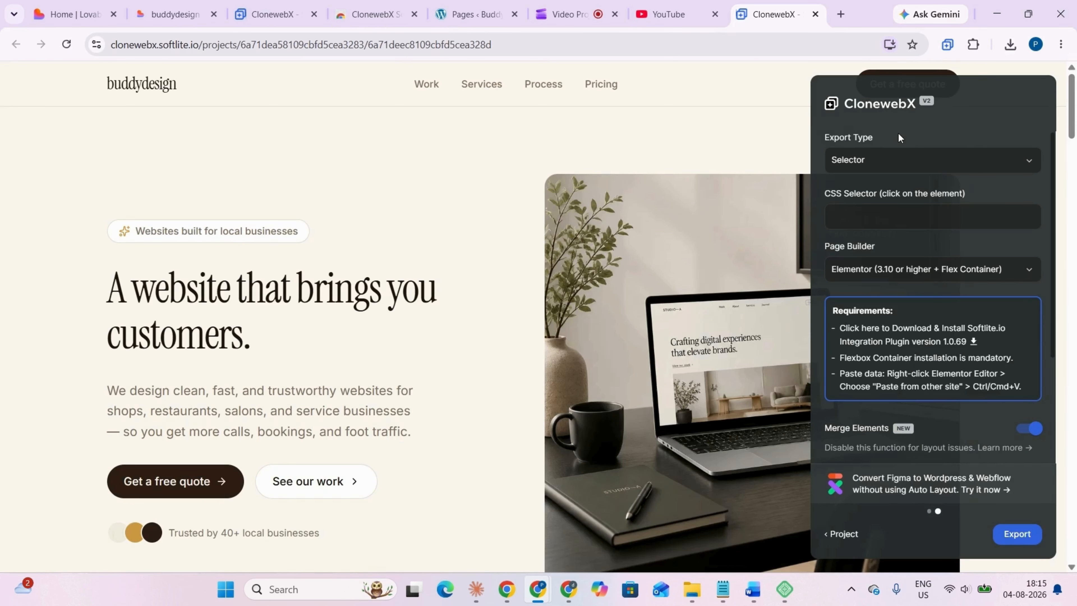
Step: Examine the Export Type, CSS Selector and Page Builder settings for the cloned page
left_click_drag(892, 140, 813, 140)
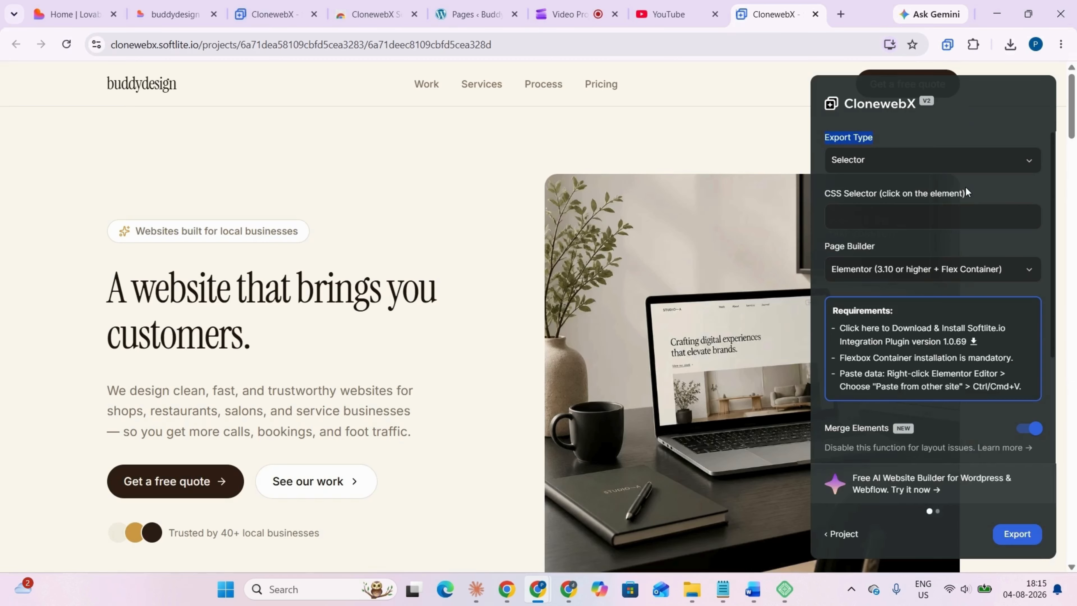
left_click_drag(965, 192, 834, 195)
left_click_drag(877, 244, 818, 242)
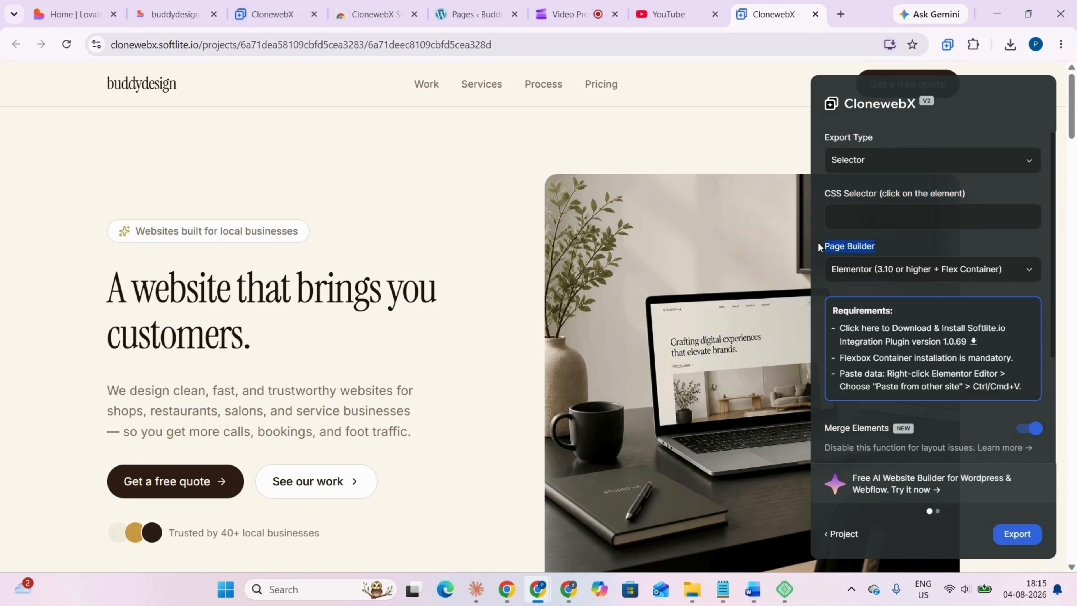
left_click(893, 307)
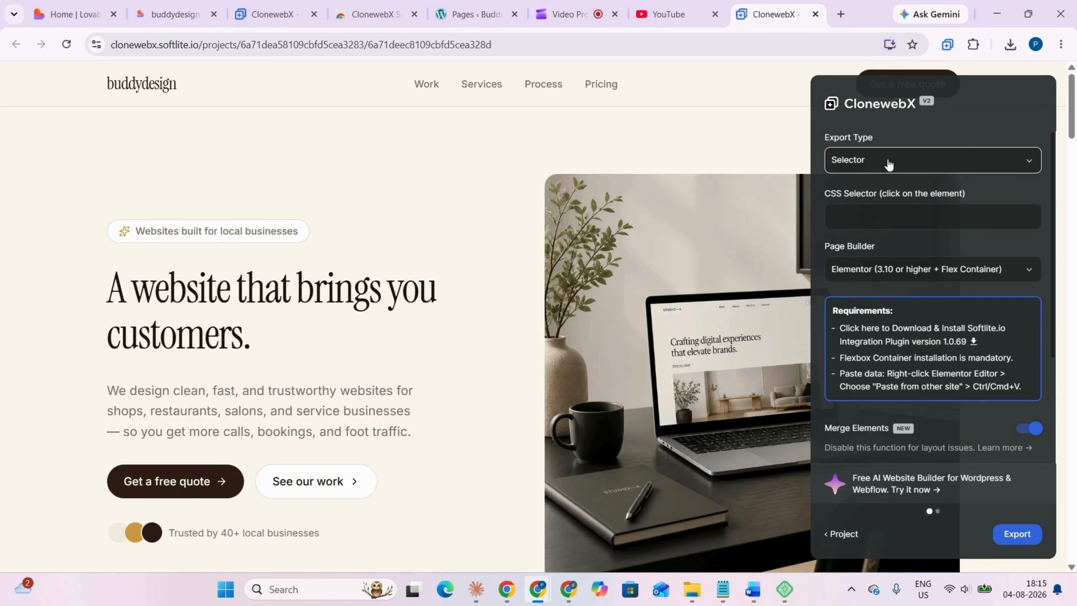
Step: Try the Selector export type on the hero section with the .py-16 selector and clear the CSS selector
left_click(881, 163)
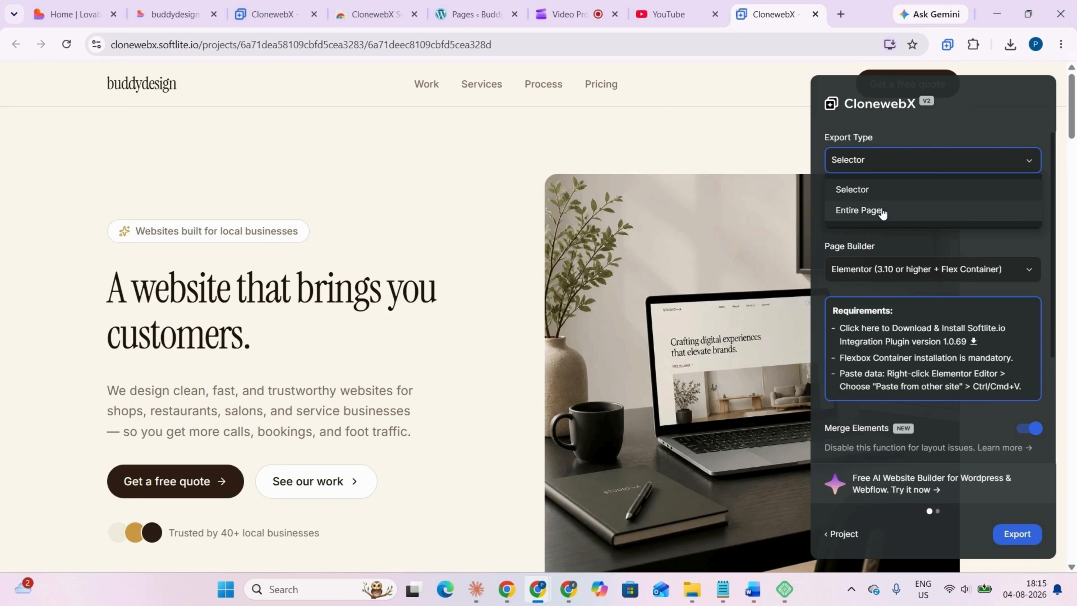
left_click(880, 191)
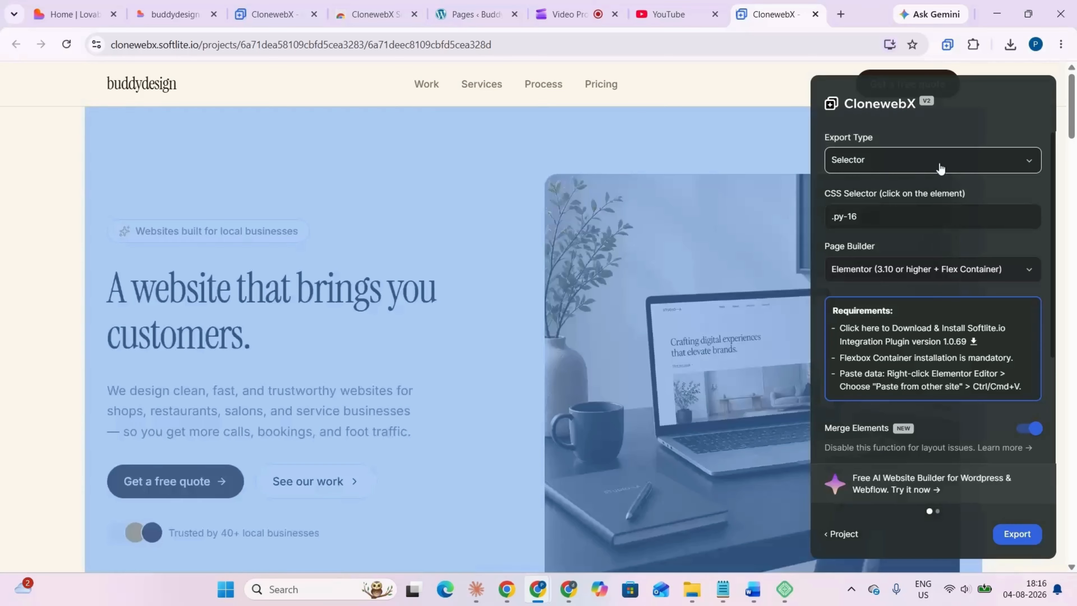
left_click(938, 165)
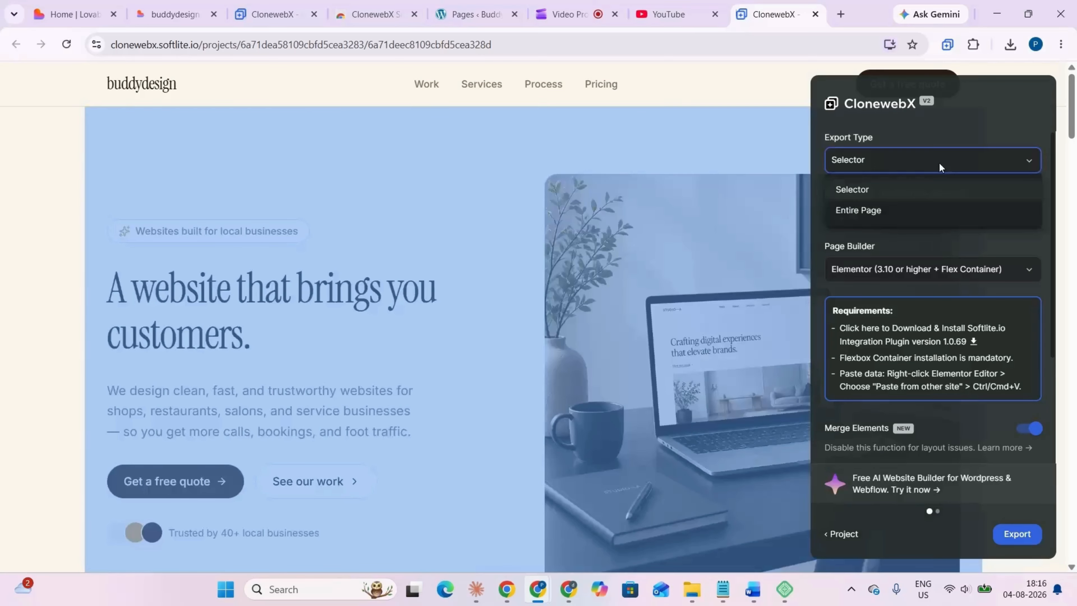
left_click(908, 191)
left_click(904, 209)
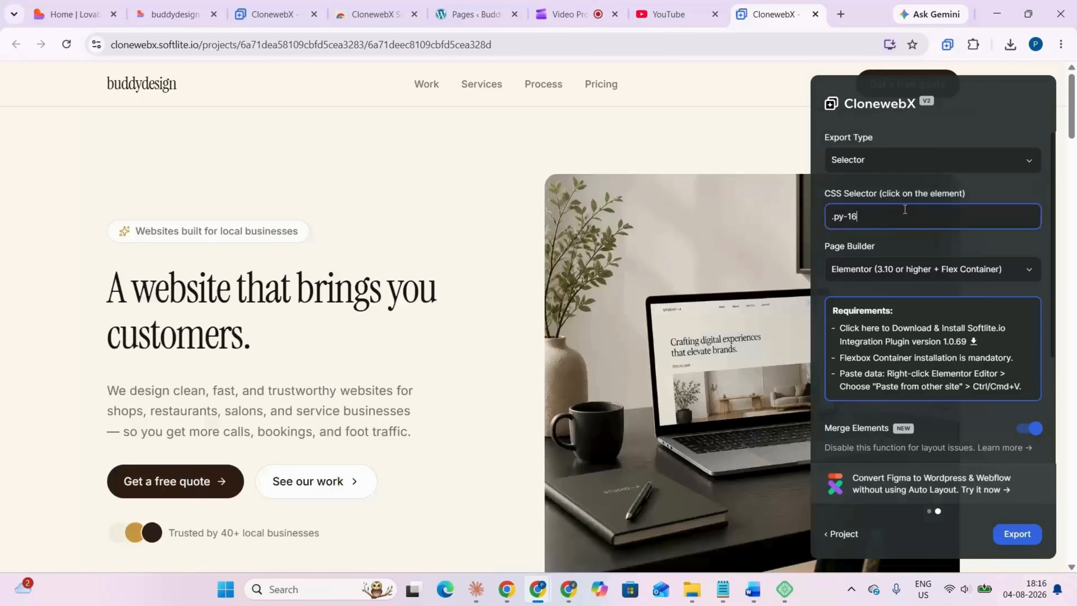
key("ctrl+a")
key("BackSpace")
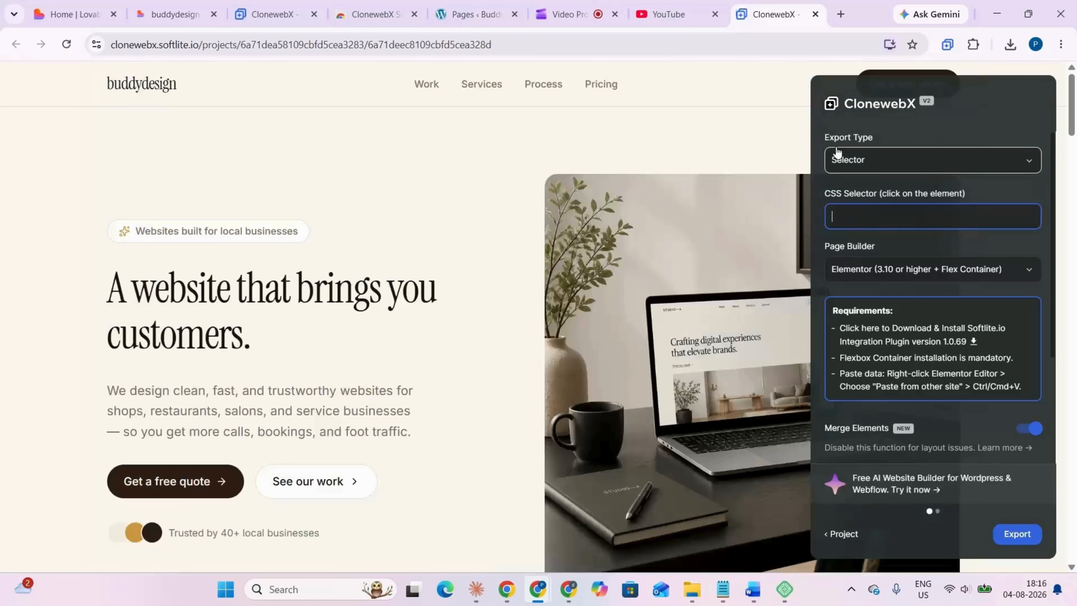
left_click(888, 136)
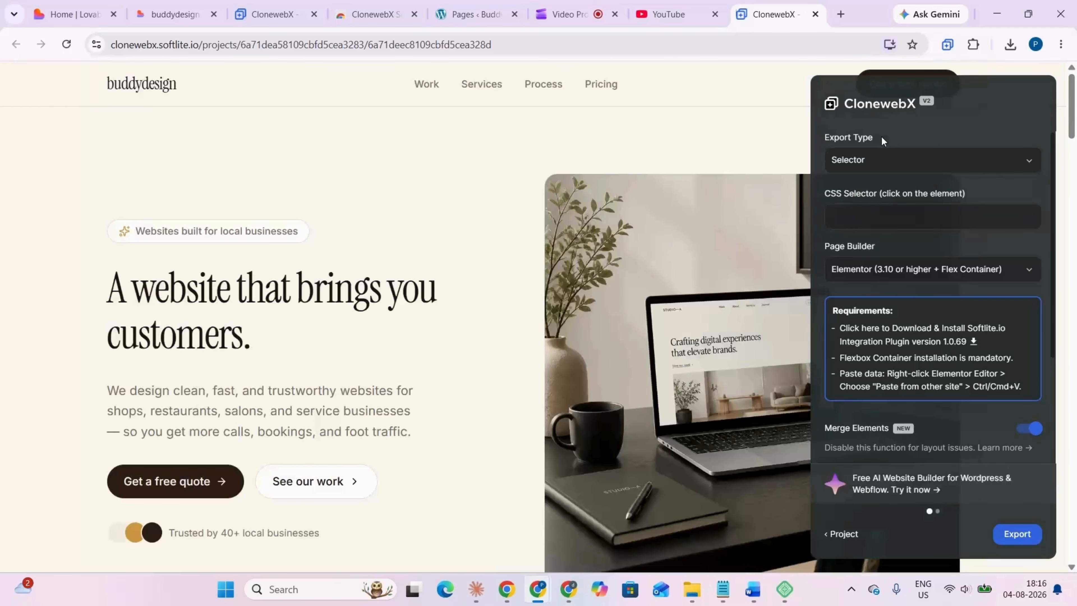
Step: Set the export type of the cloned page to Entire Page
scroll(881, 135, "down", 3)
left_click(852, 162)
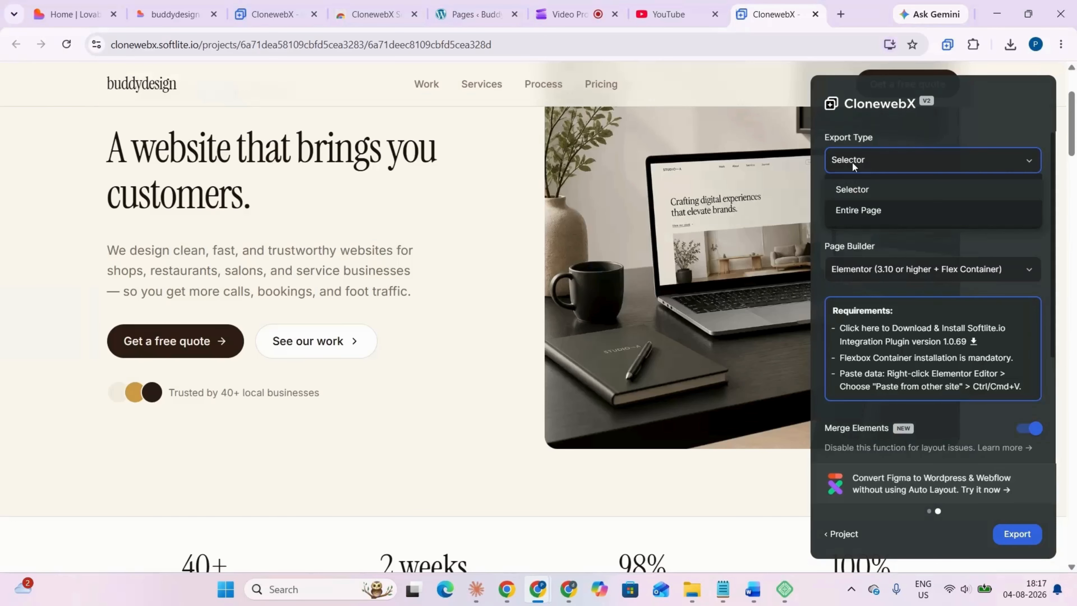
left_click(869, 211)
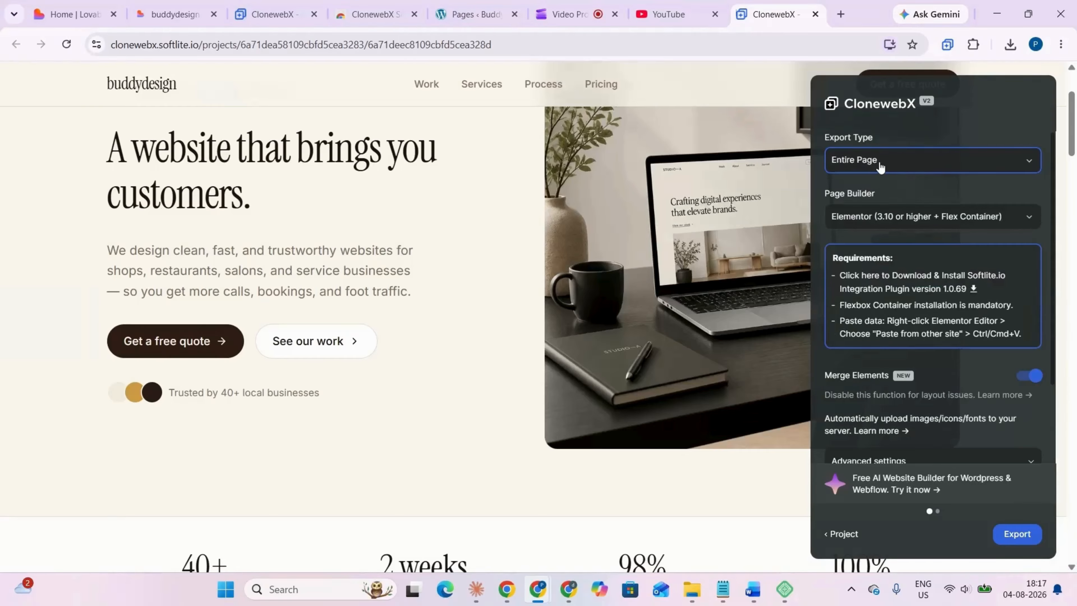
Step: Choose Elementor (3.10 or higher + Flex Container) as the page builder for the export
triple_click(884, 192)
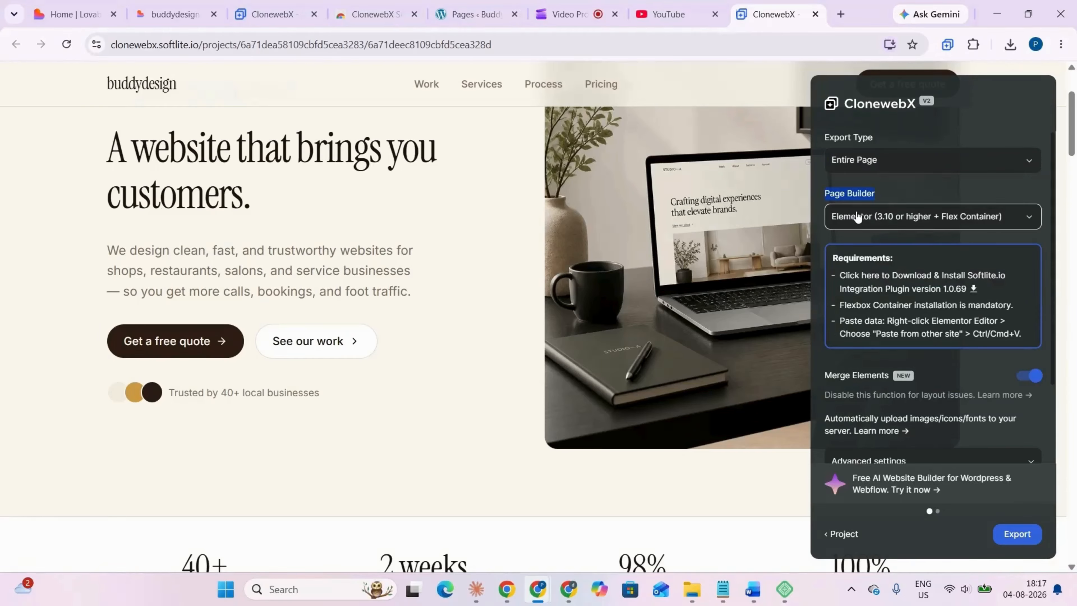
left_click(865, 217)
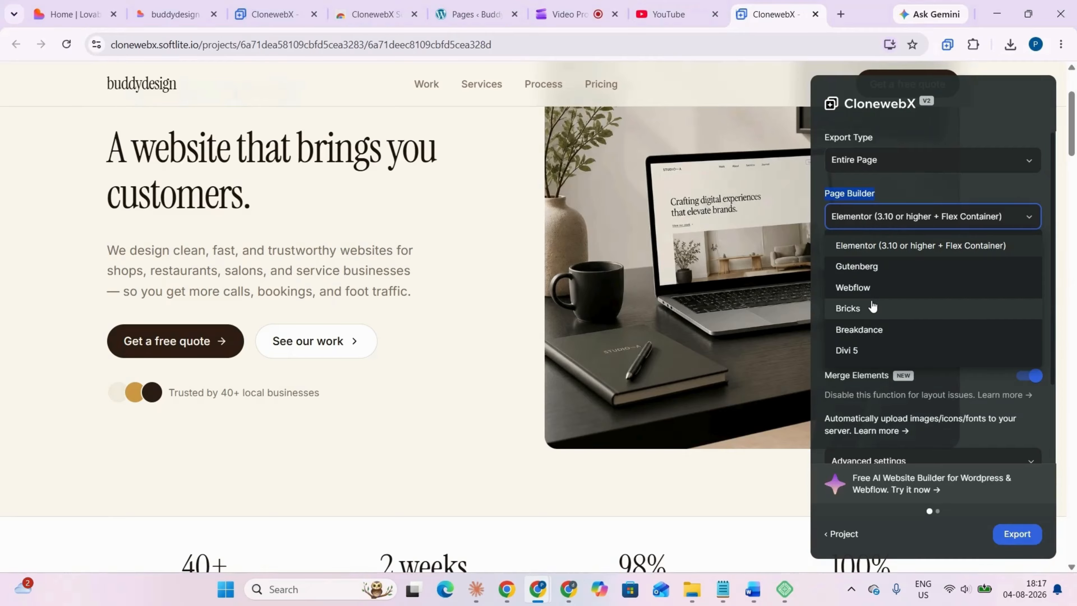
left_click(877, 250)
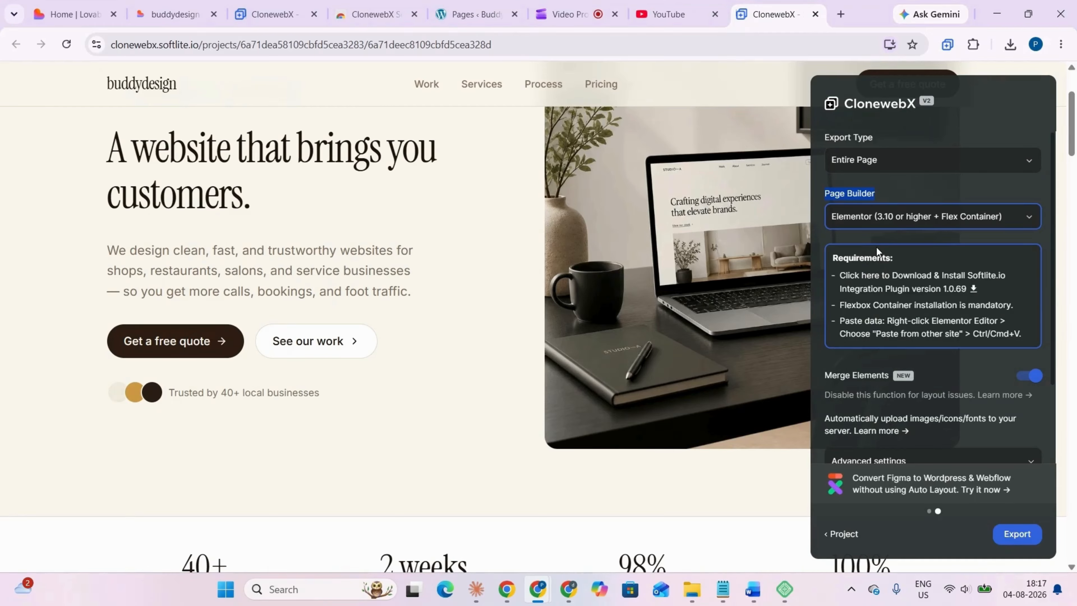
Step: Review the export requirements and download the Softlite.io Integration Plugin version 1.0.69
left_click(894, 255)
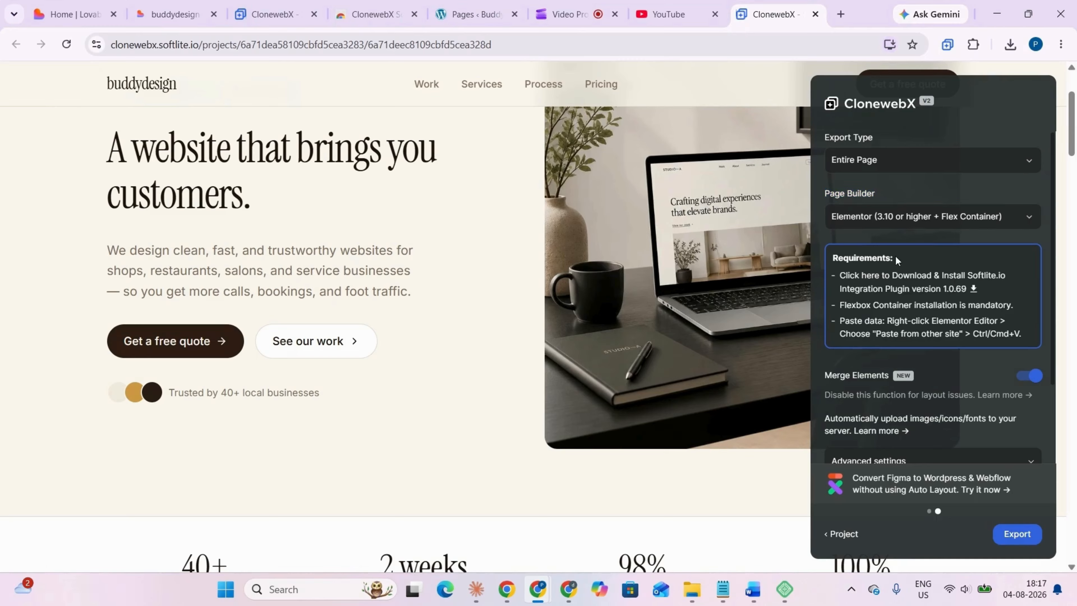
left_click_drag(895, 255, 831, 263)
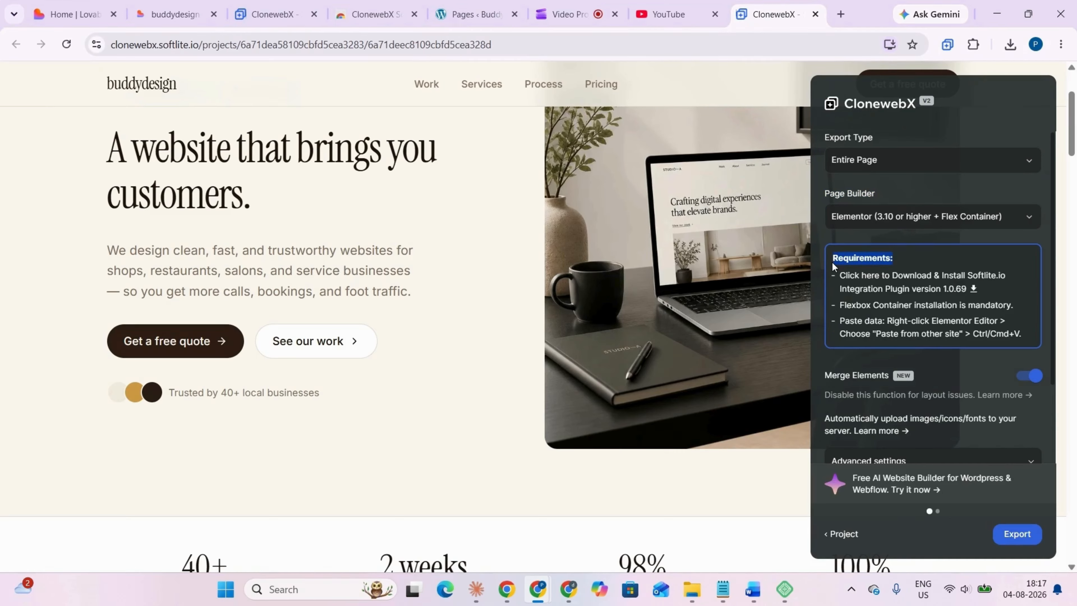
left_click(912, 254)
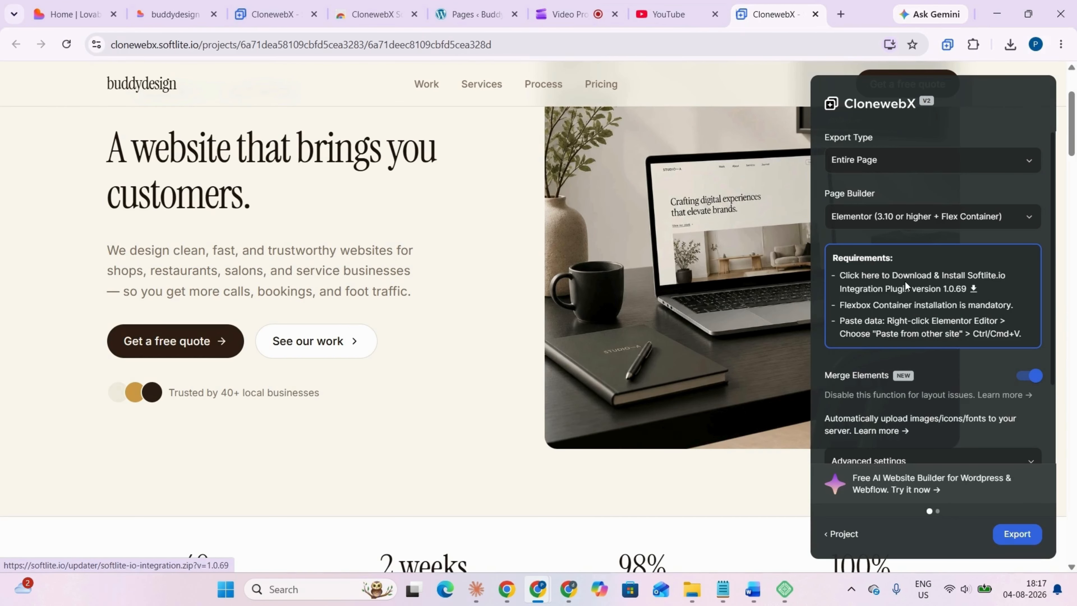
left_click(924, 289)
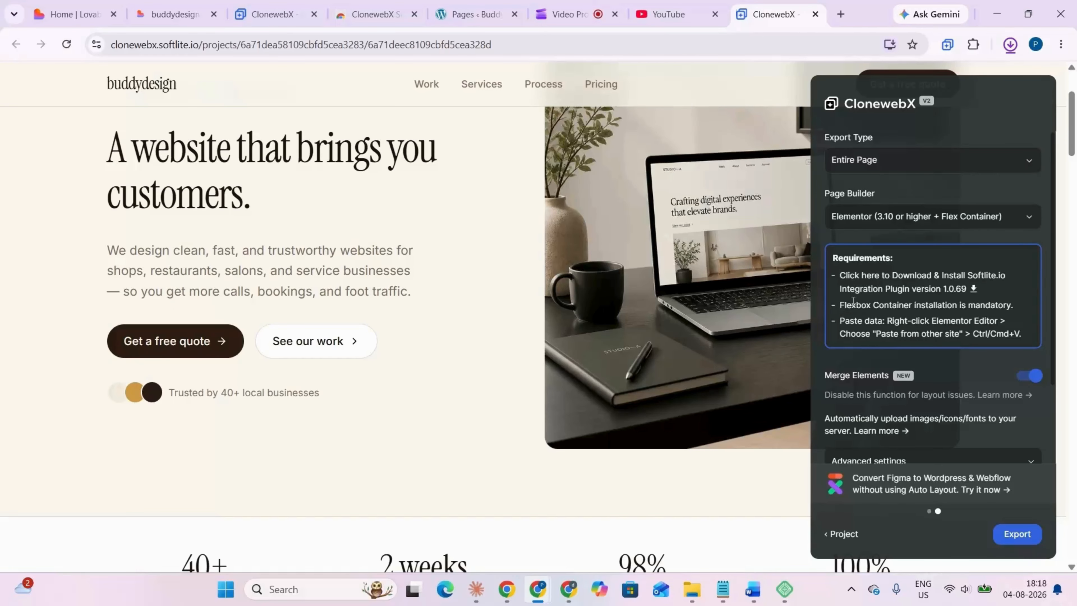
Step: Switch to the Buddydesign WordPress admin and open the Features section of Elementor's editor settings
left_click(460, 5)
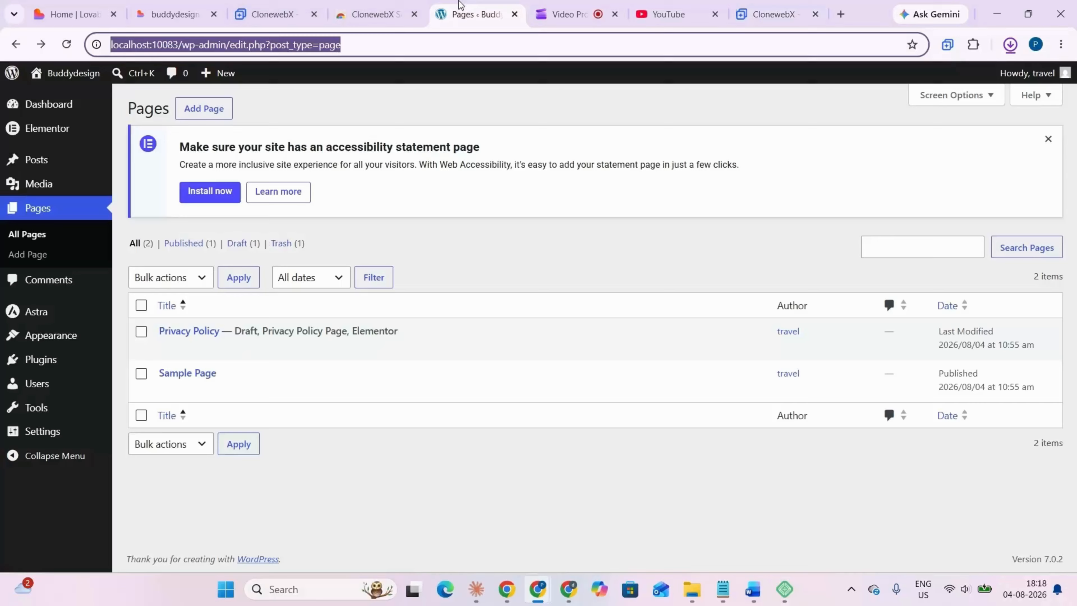
left_click(47, 104)
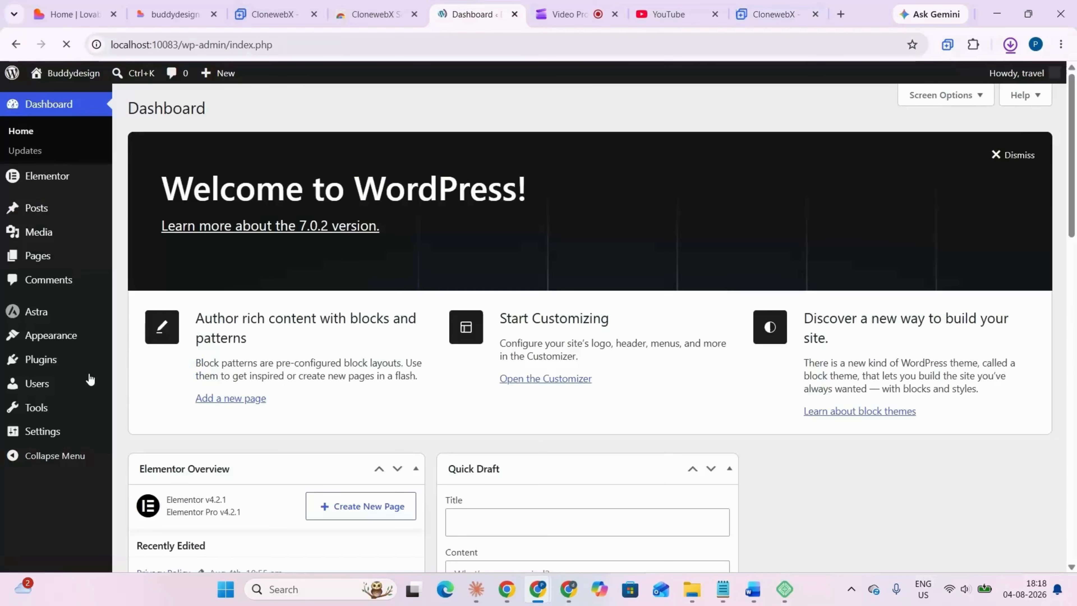
left_click(50, 187)
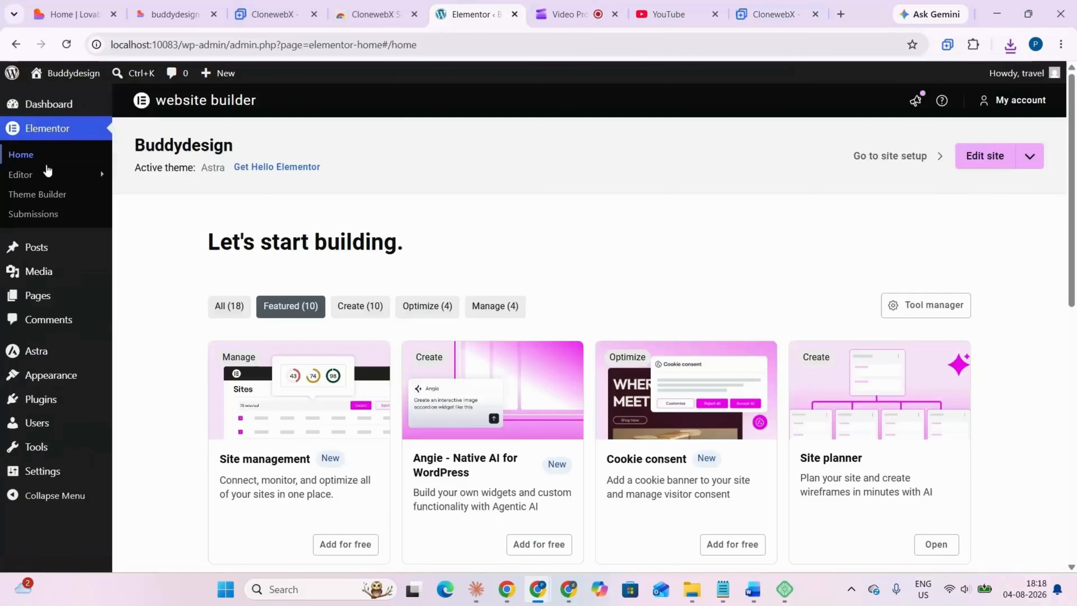
mouse_move(39, 169)
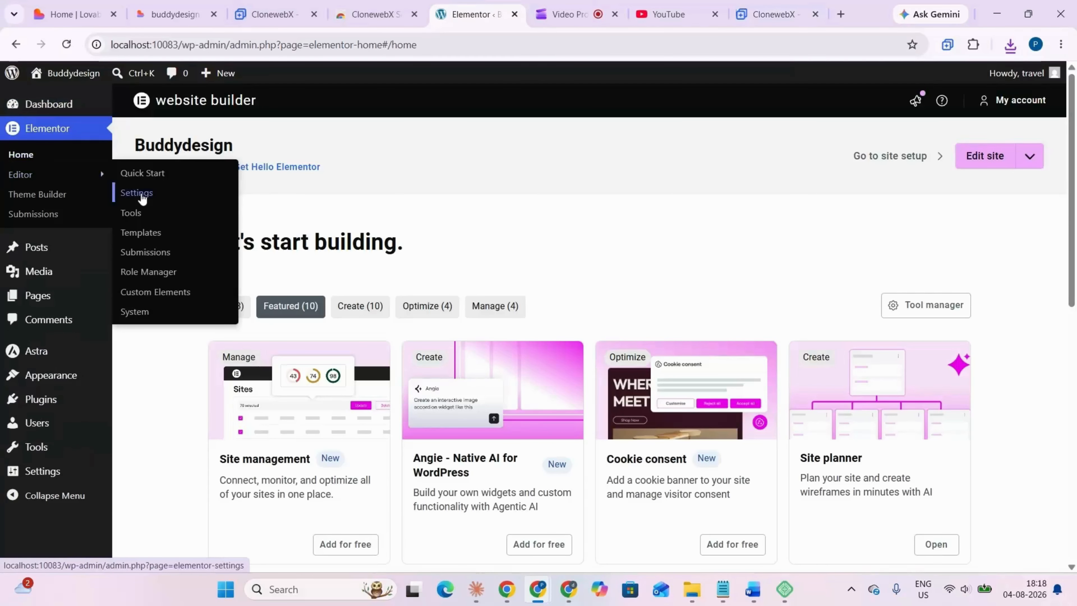
left_click(141, 194)
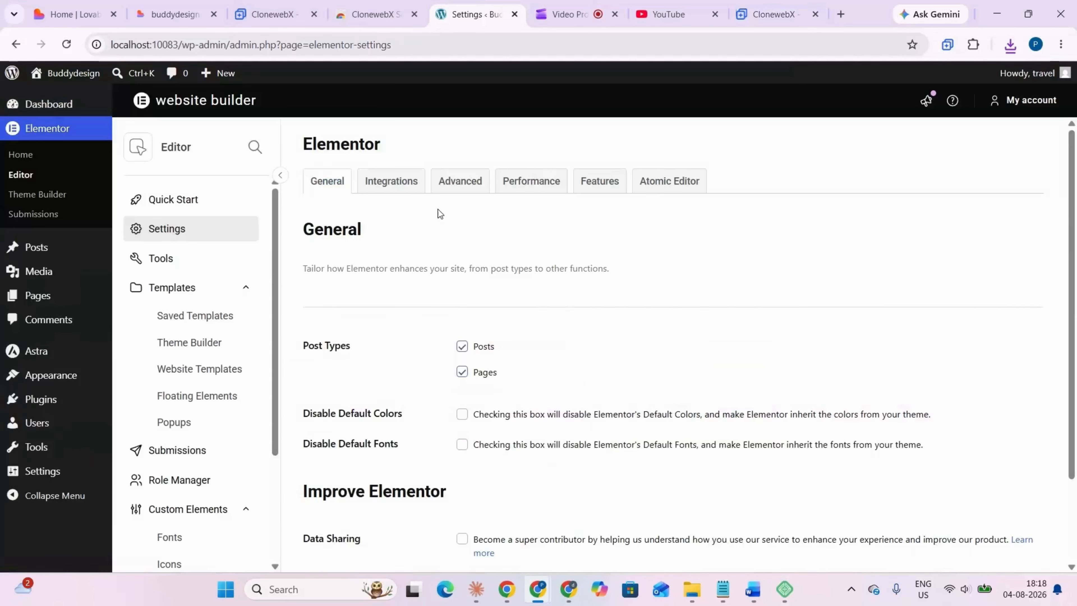
left_click(589, 188)
Step: Set Elementor's Container feature to Active, save the changes and check the setting
scroll(442, 390, "down", 5)
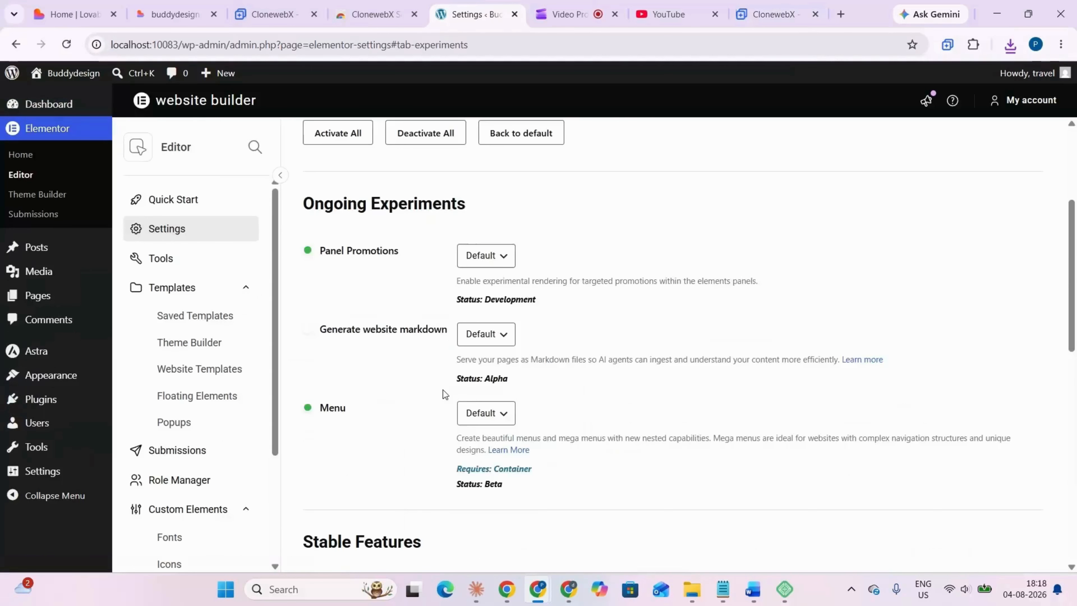
scroll(444, 394, "down", 5)
scroll(443, 395, "down", 3)
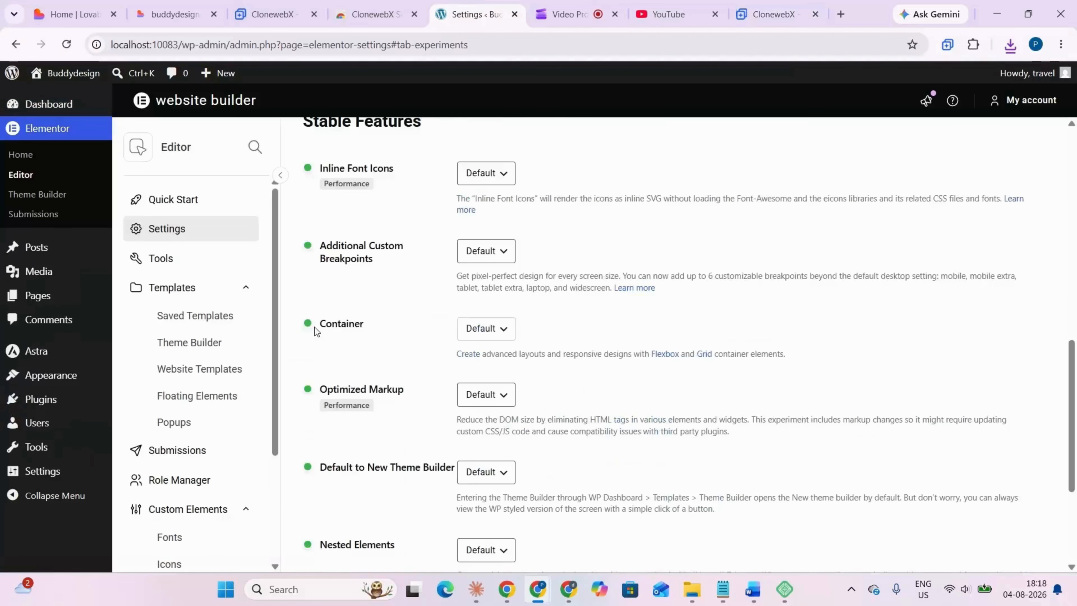
double_click(350, 323)
left_click(390, 313)
left_click(503, 334)
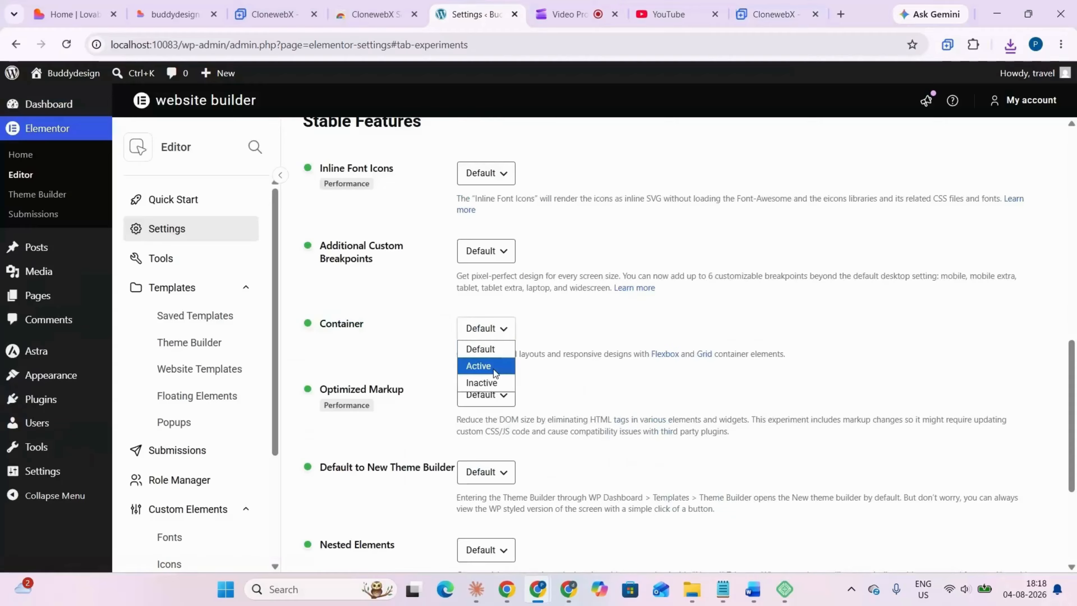
left_click(478, 366)
scroll(391, 408, "down", 5)
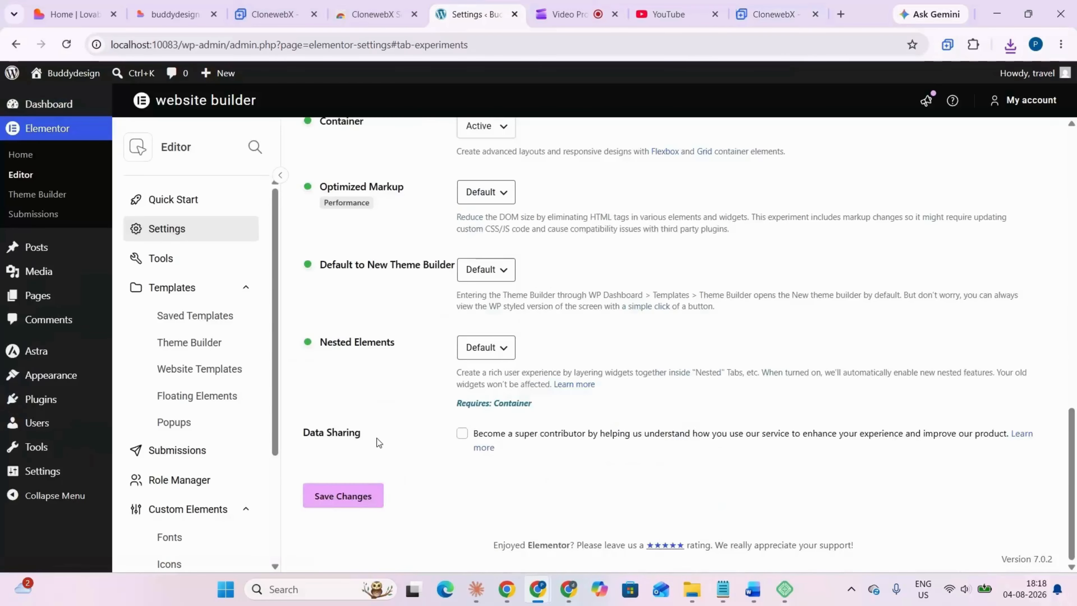
left_click(361, 495)
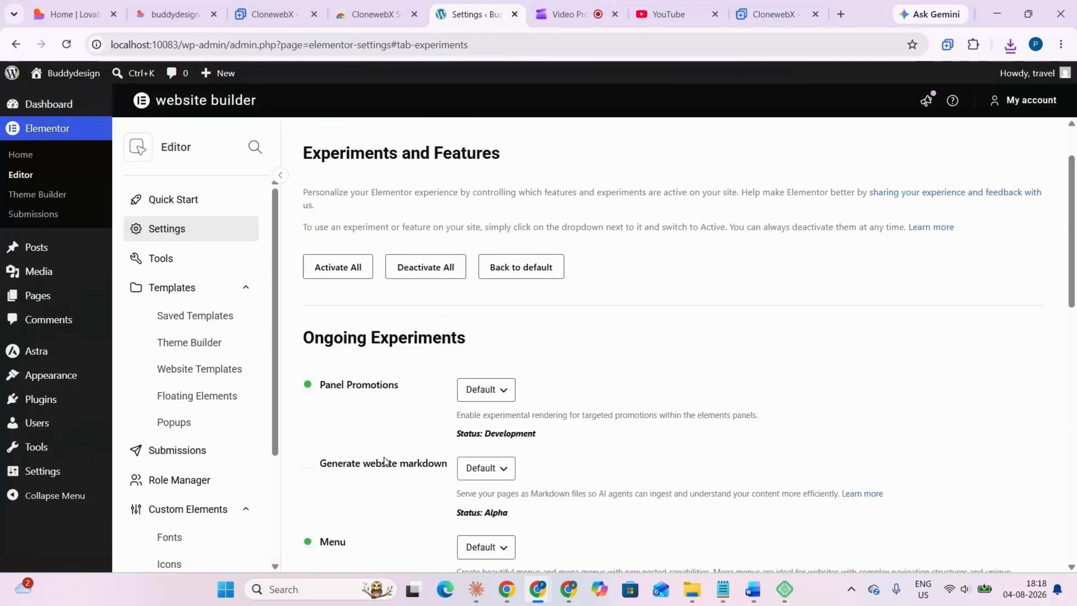
scroll(402, 450, "down", 8)
scroll(402, 450, "down", 4)
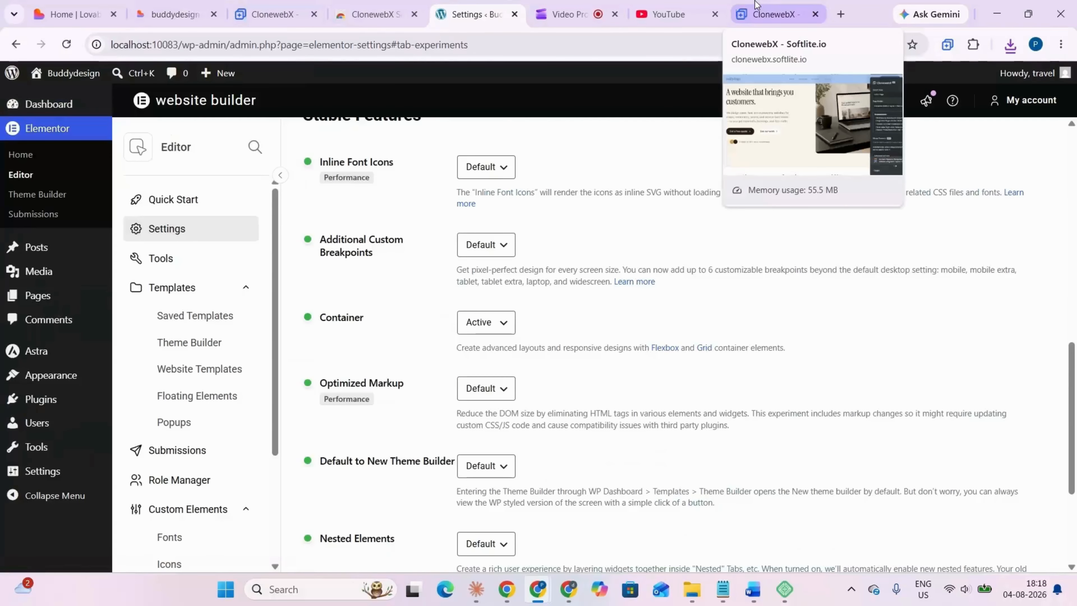
Step: Return to the cloned page in ClonewebX and export the entire page for Elementor
left_click(759, 12)
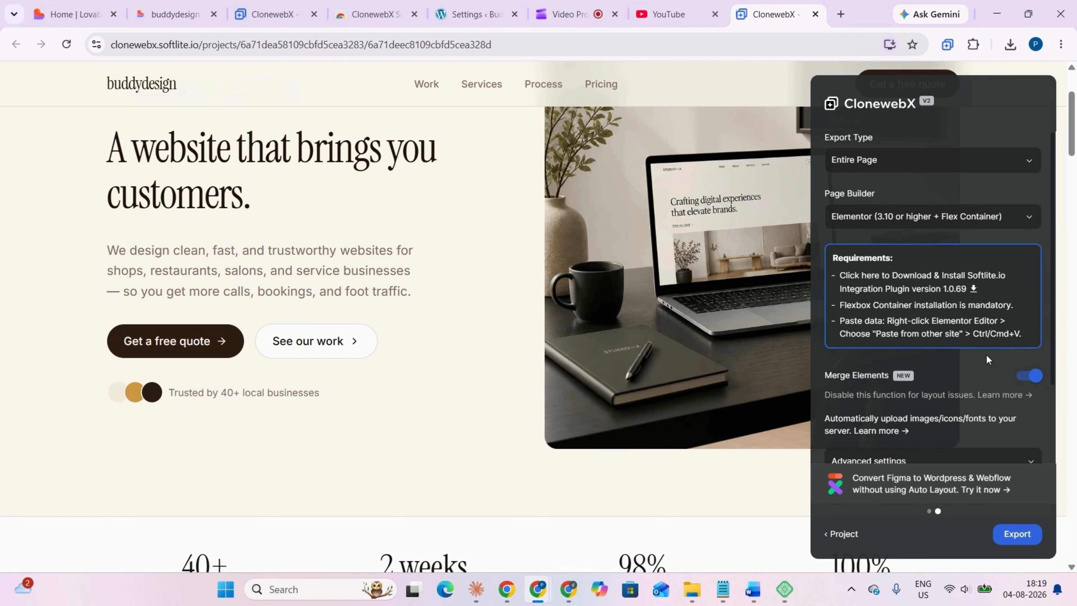
scroll(986, 355, "down", 3)
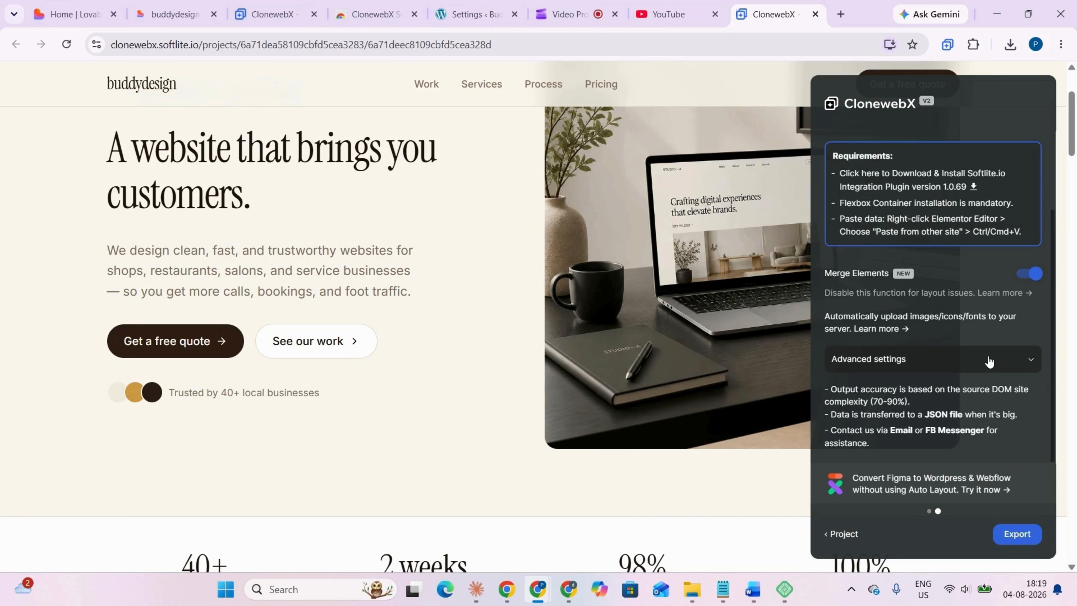
left_click(1014, 533)
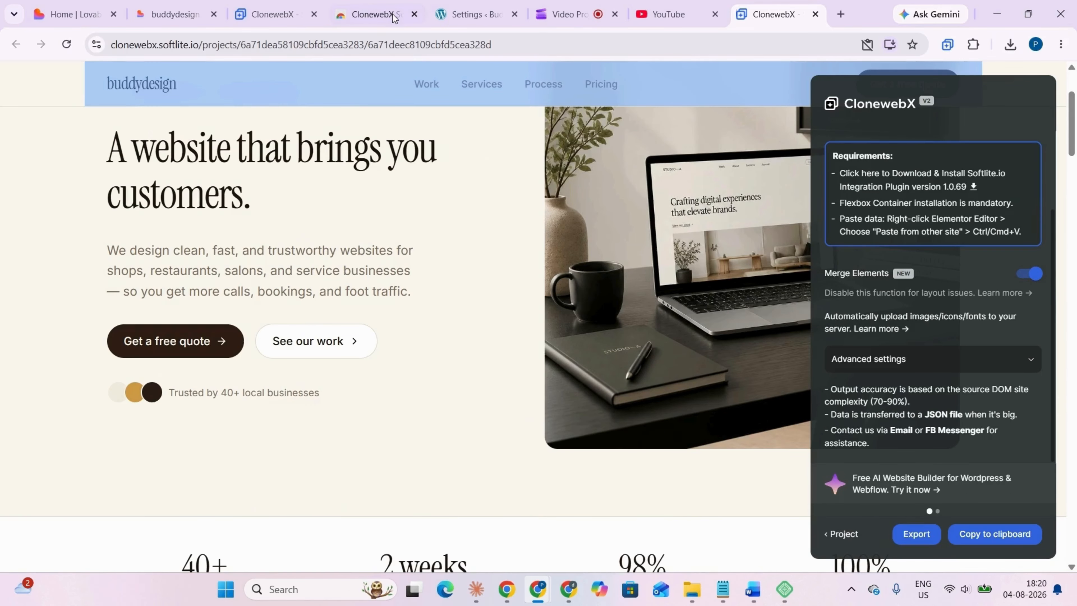
Step: In the WordPress admin, upload softlite-io-integration (2).zip as a new plugin, then install and activate it
left_click(451, 10)
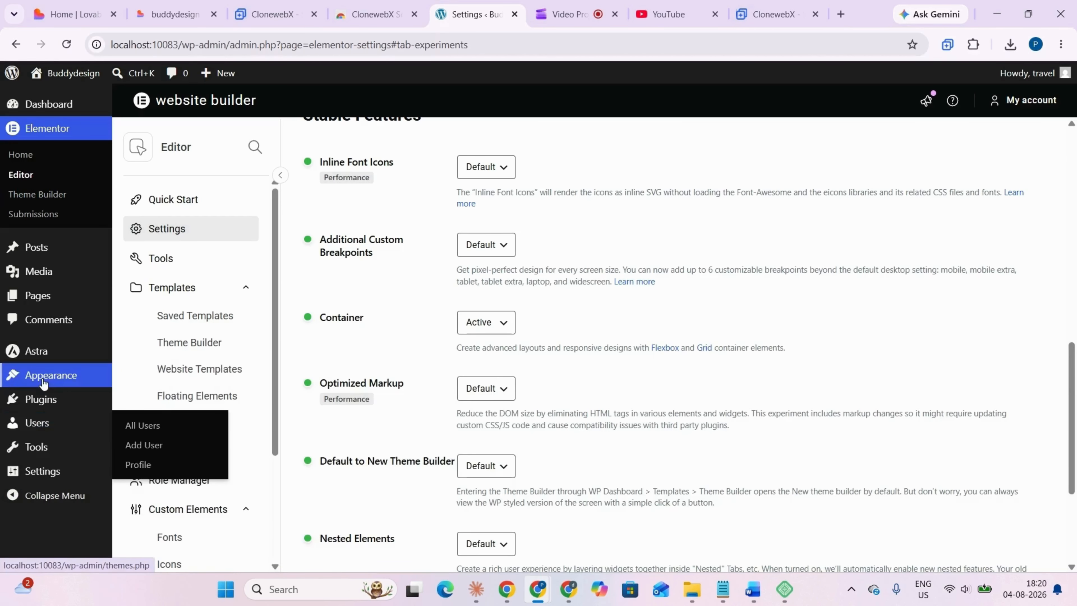
left_click(49, 403)
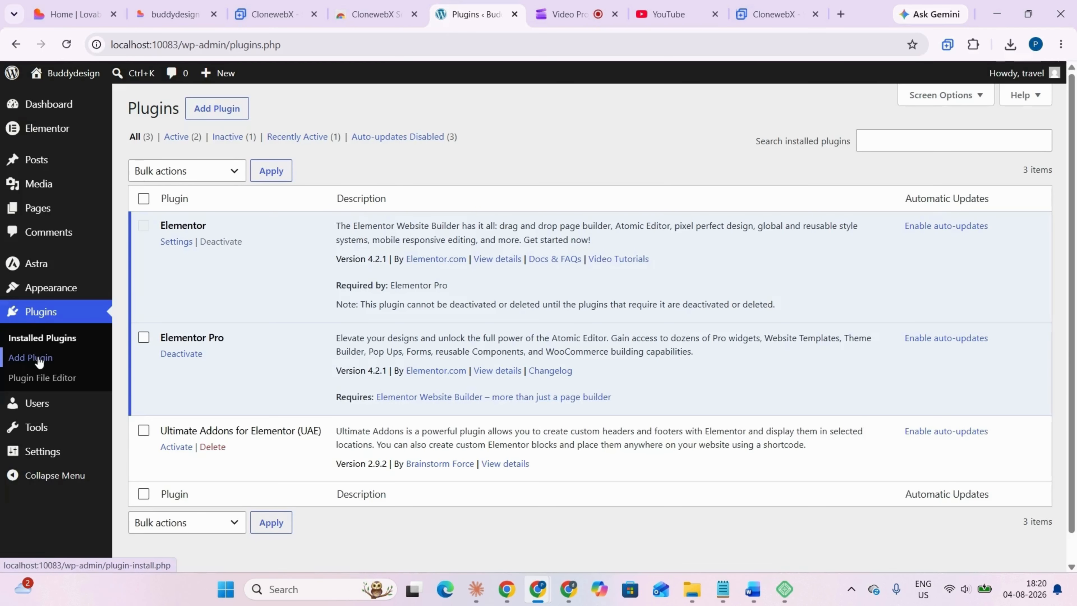
left_click(31, 357)
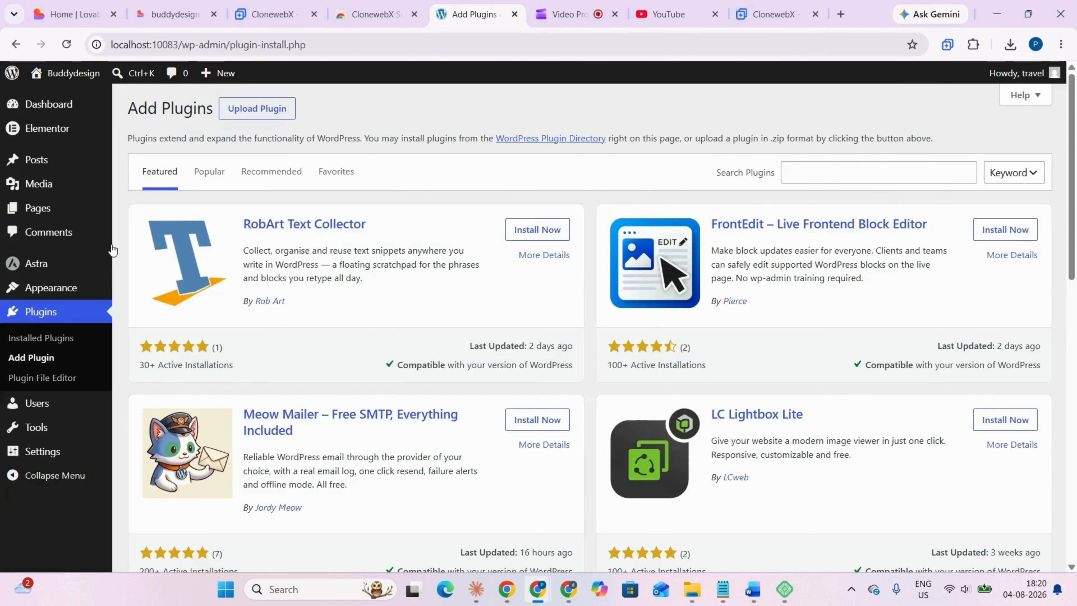
left_click(257, 109)
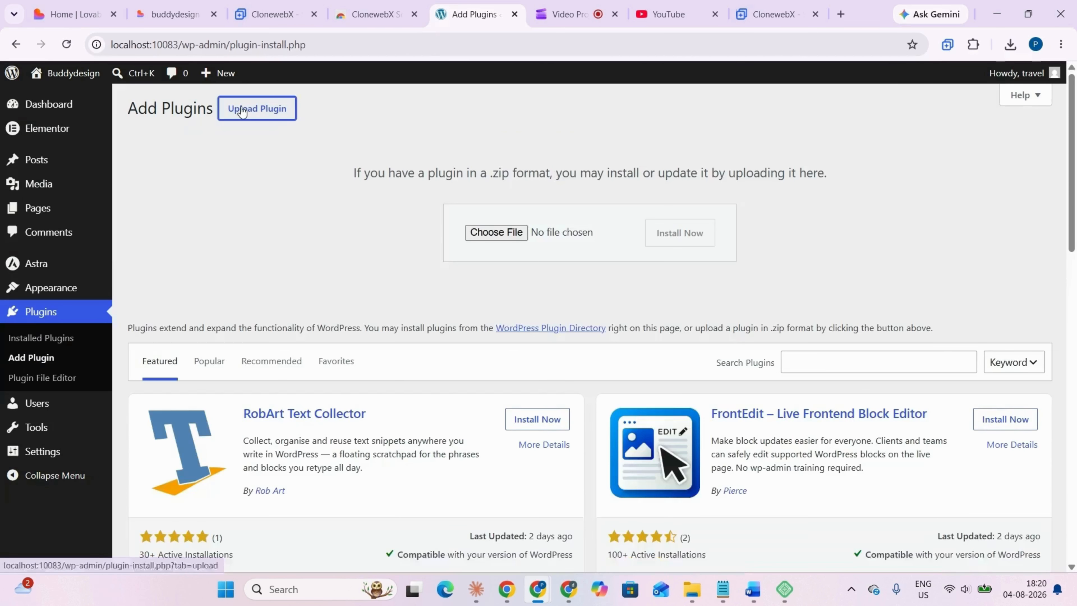
left_click(510, 231)
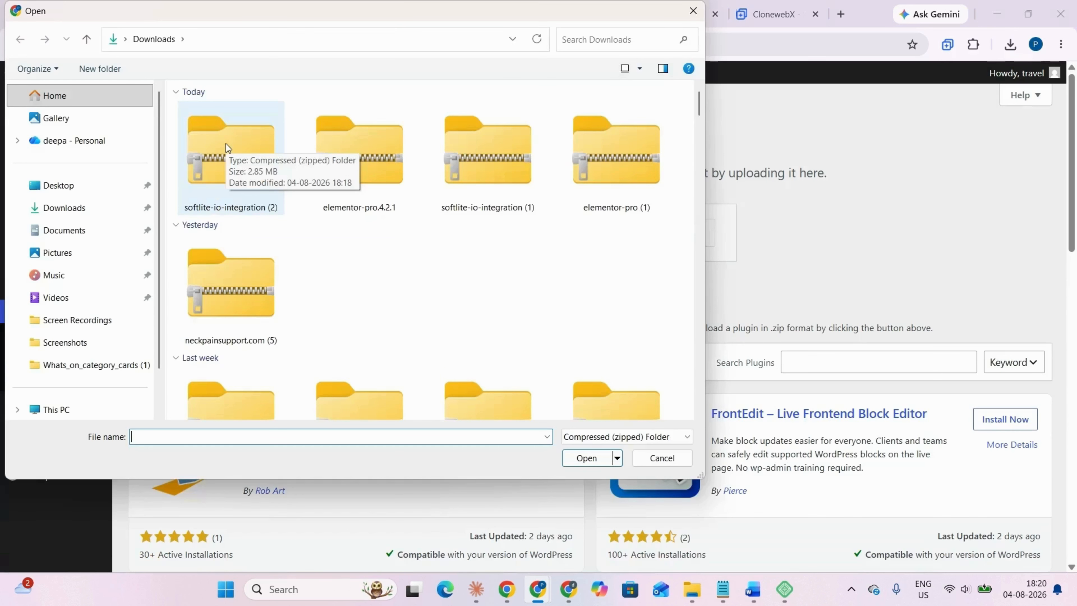
left_click(219, 156)
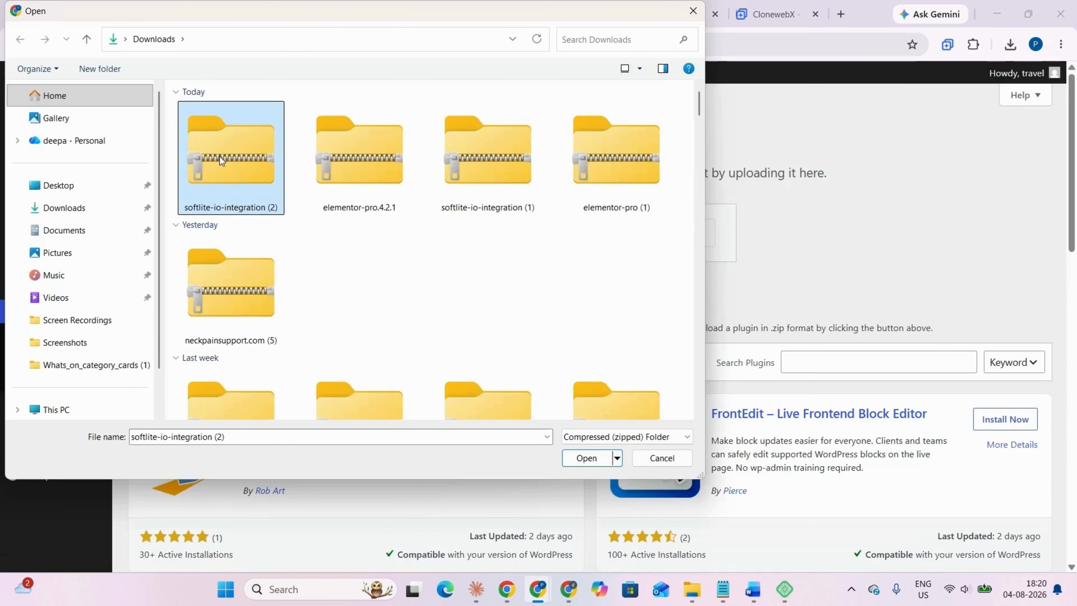
left_click(591, 460)
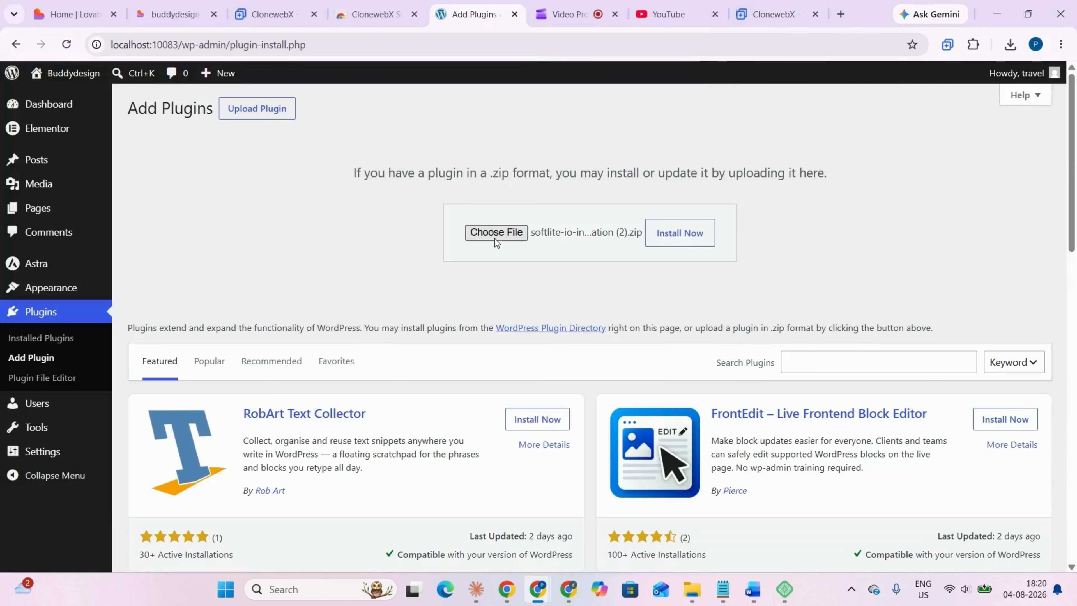
left_click(686, 239)
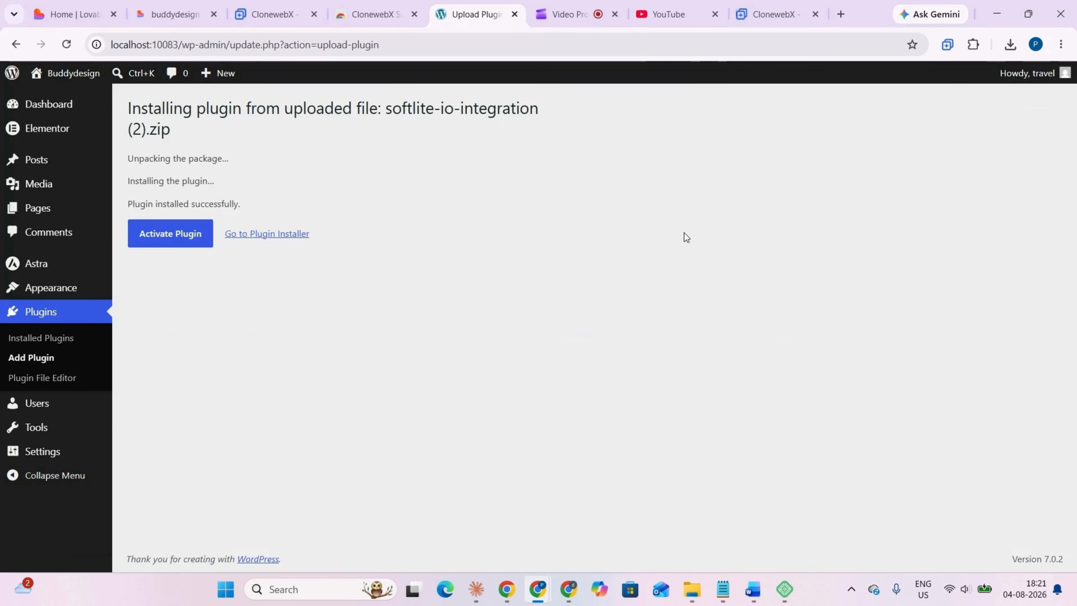
left_click(181, 240)
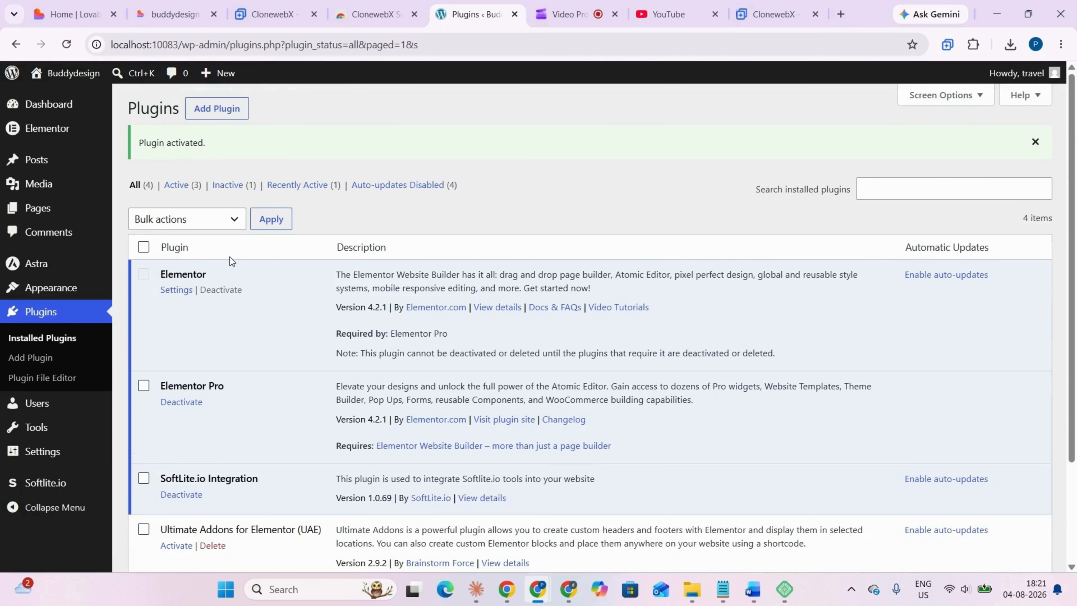
scroll(229, 263, "down", 3)
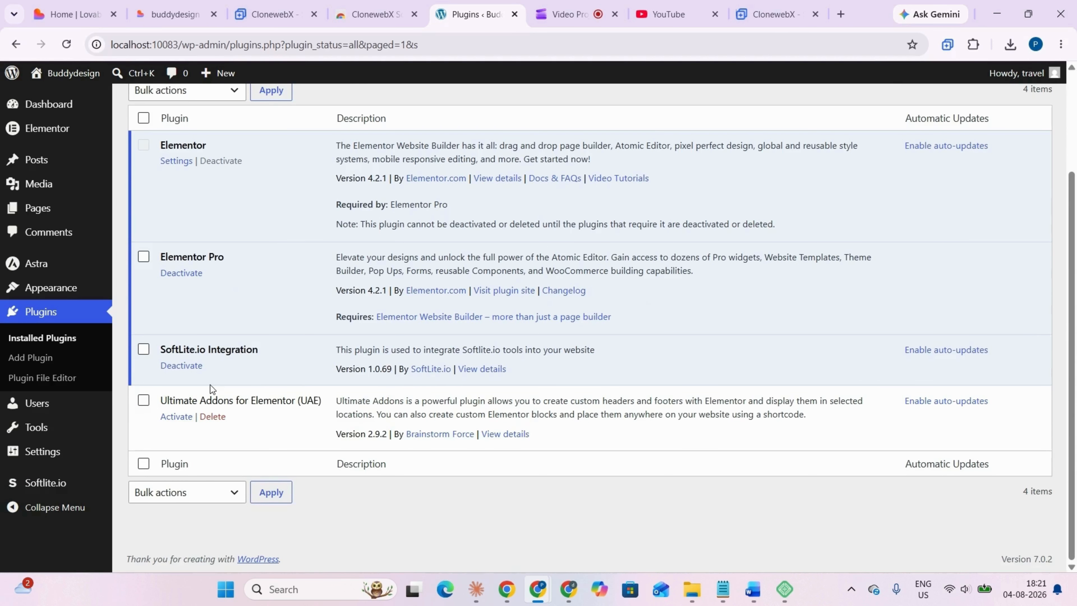
Step: Add a new WordPress page titled Home and open it in the Elementor editor
left_click(55, 209)
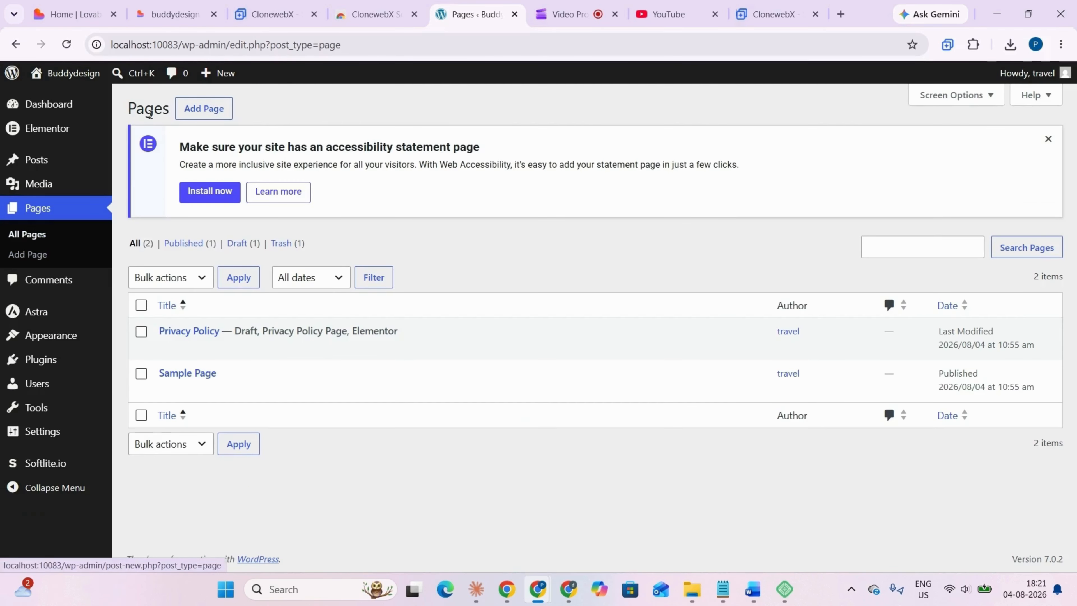
left_click(207, 110)
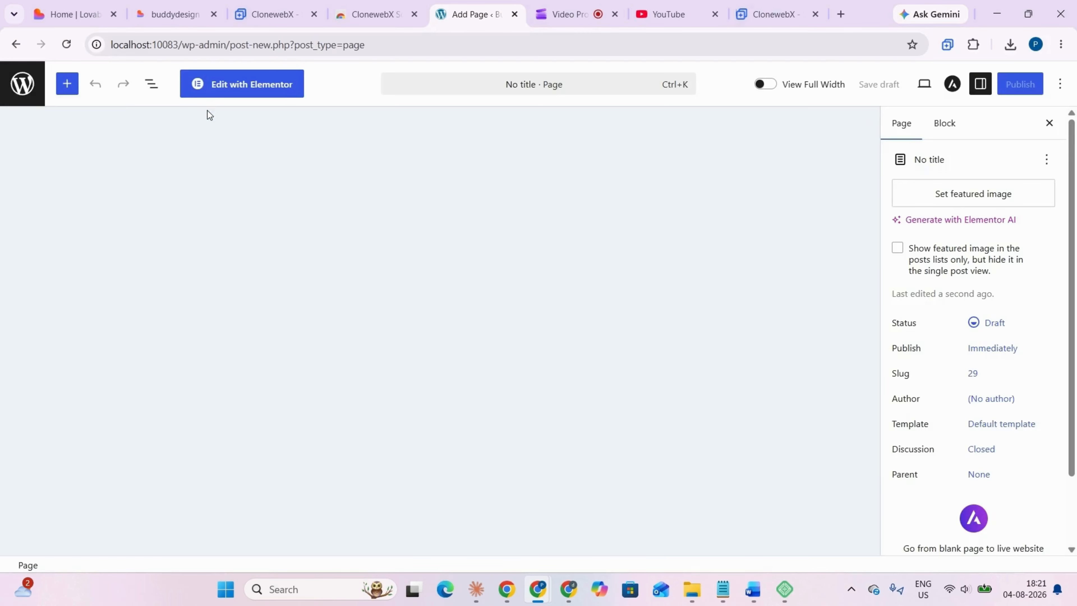
type("Home")
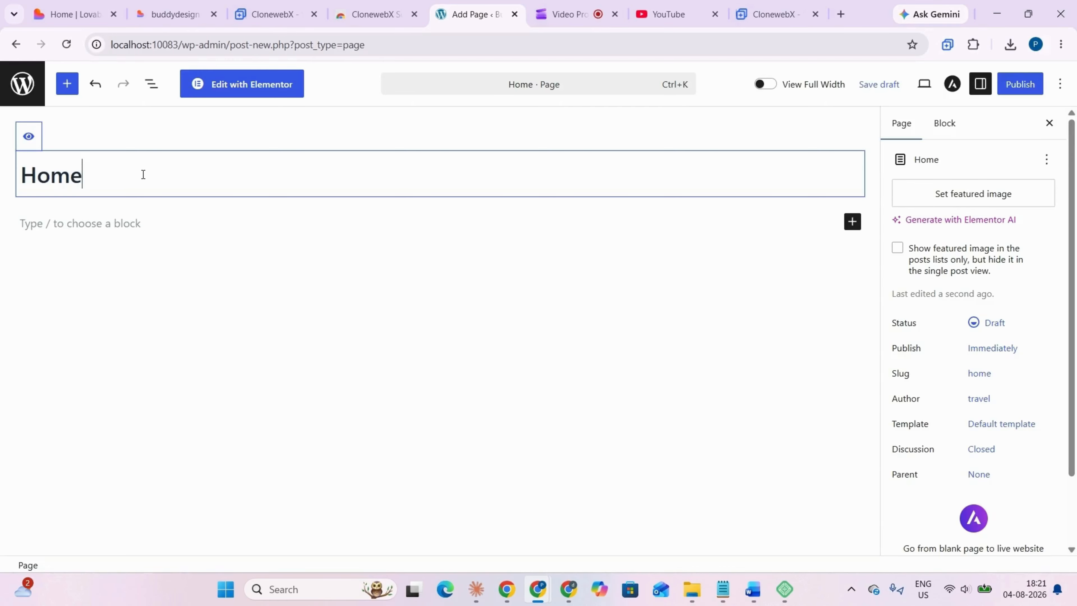
left_click(253, 85)
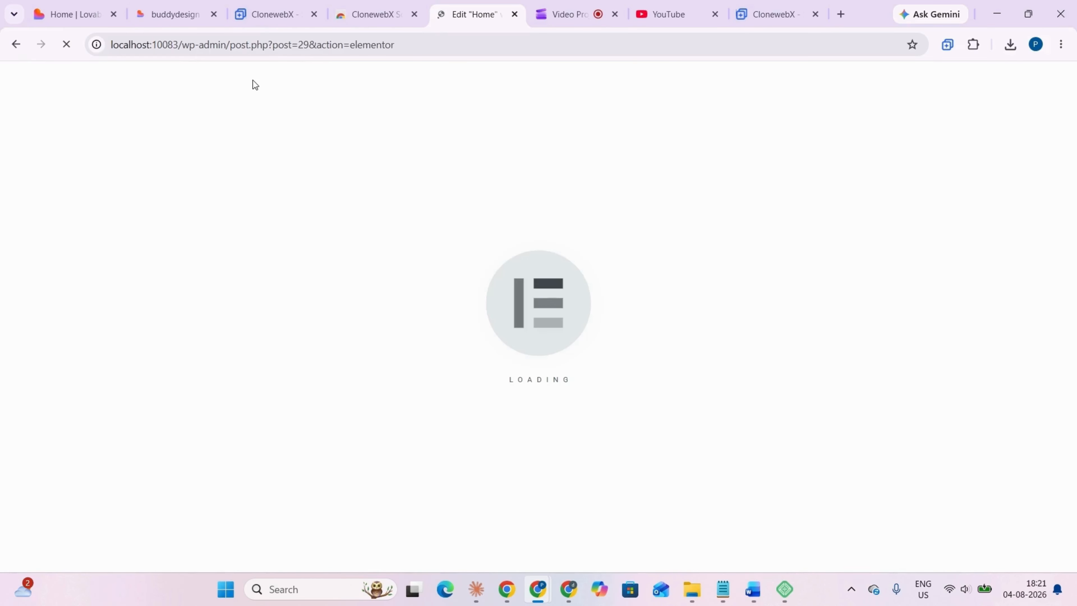
Step: Bring the original buddydesign site's tab next to the Home editor's tab and look over its hero, statistics and services sections
left_click(182, 6)
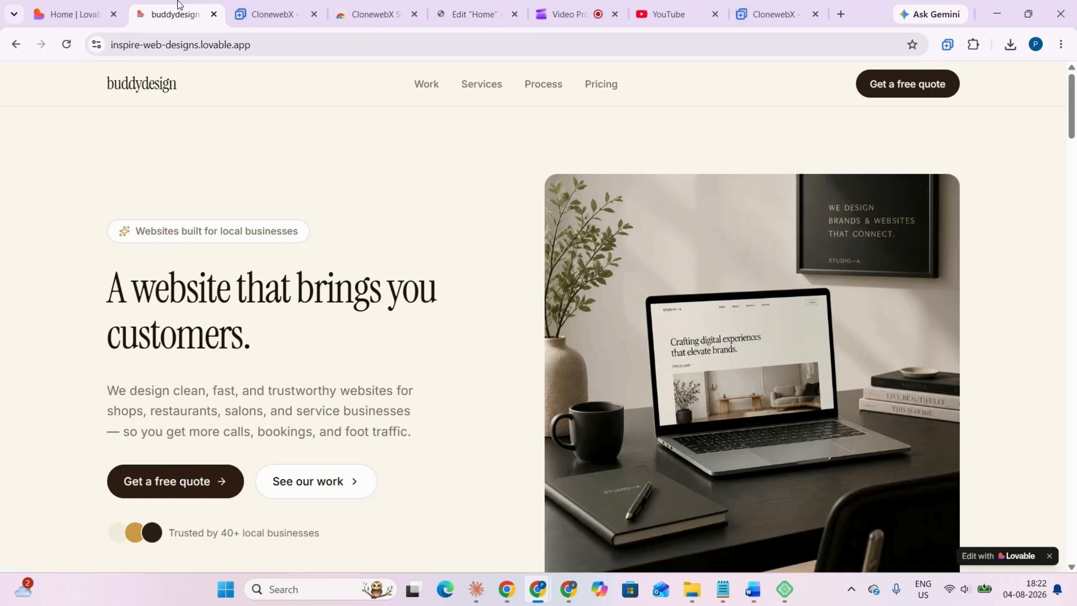
left_click_drag(178, 4, 377, 5)
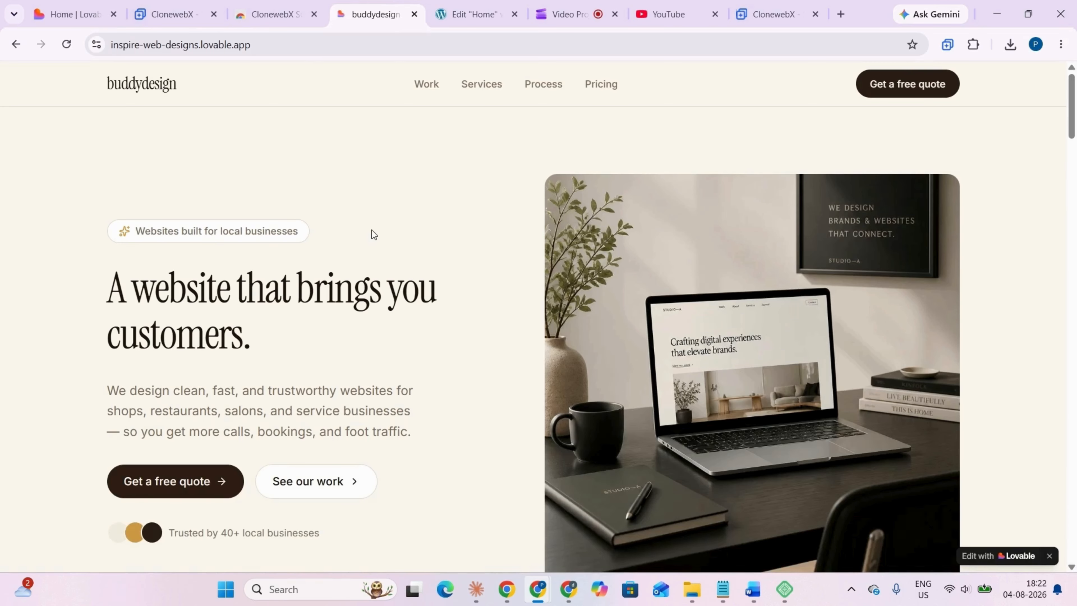
scroll(430, 162, "down", 3)
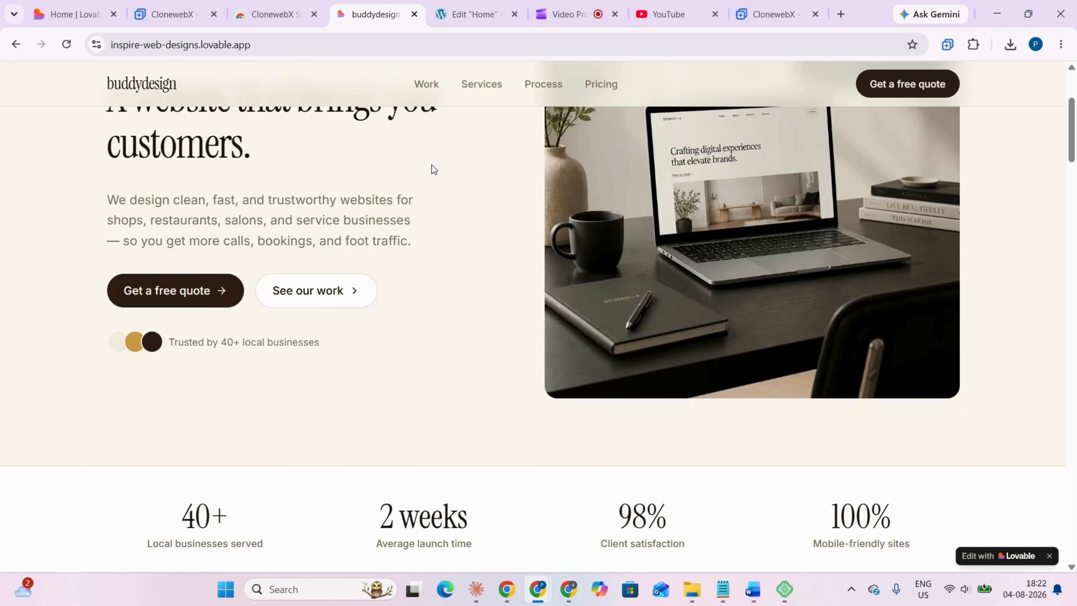
scroll(431, 164, "up", 1)
scroll(433, 167, "down", 5)
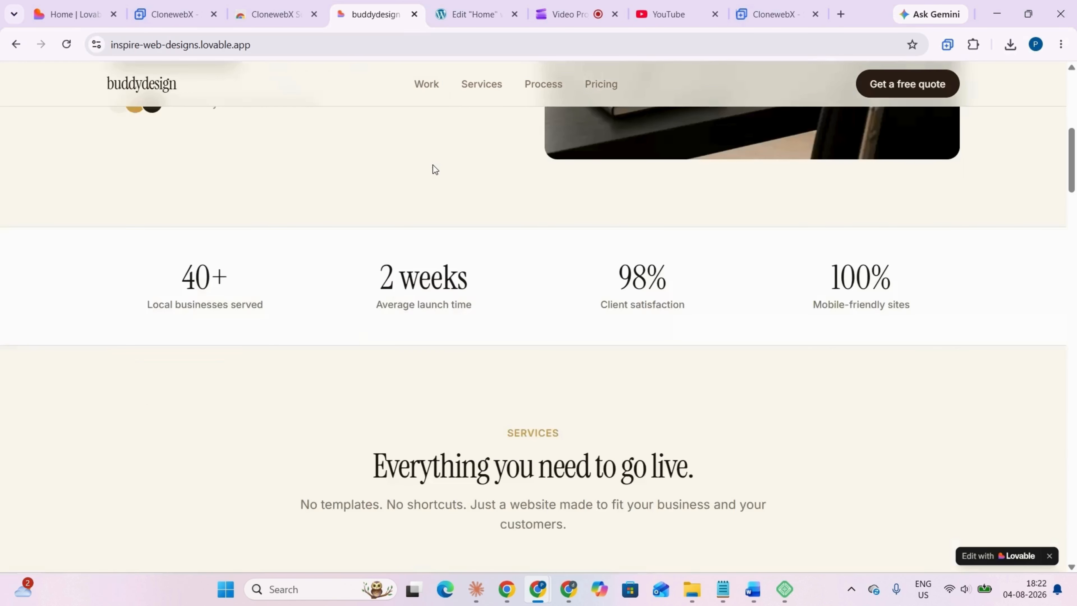
scroll(432, 165, "down", 3)
scroll(433, 166, "up", 8)
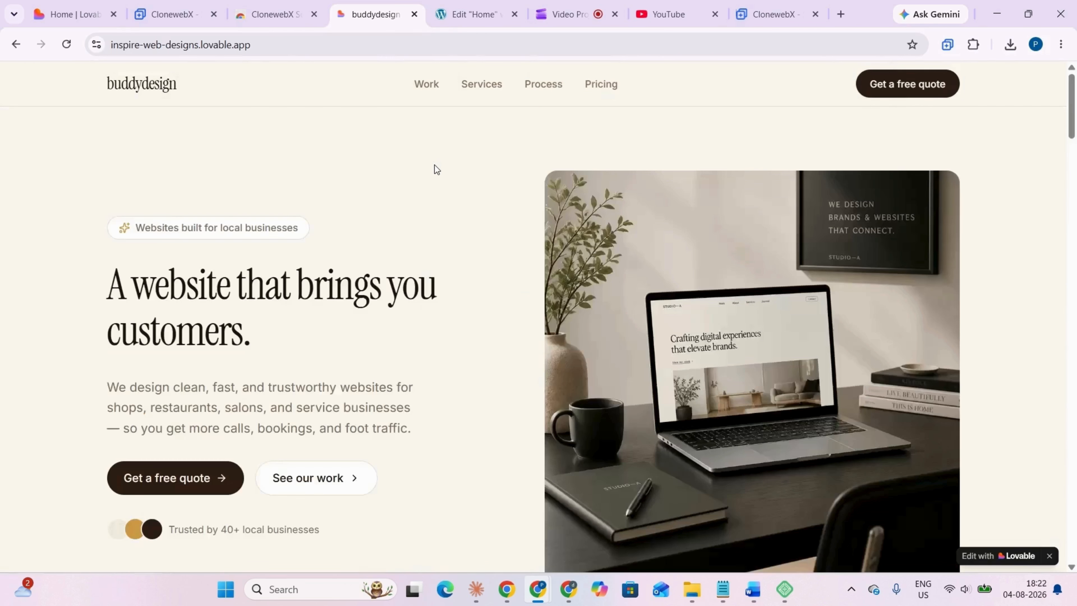
Step: In the Home page's settings, hide the page title and set the page layout to Elementor Canvas
left_click(457, 5)
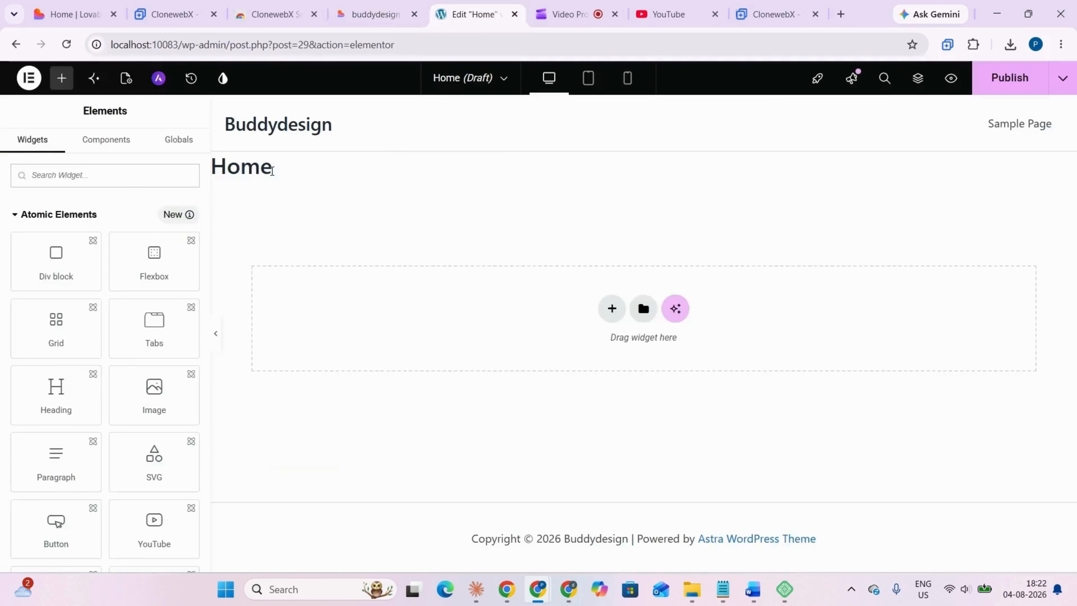
left_click_drag(272, 170, 218, 163)
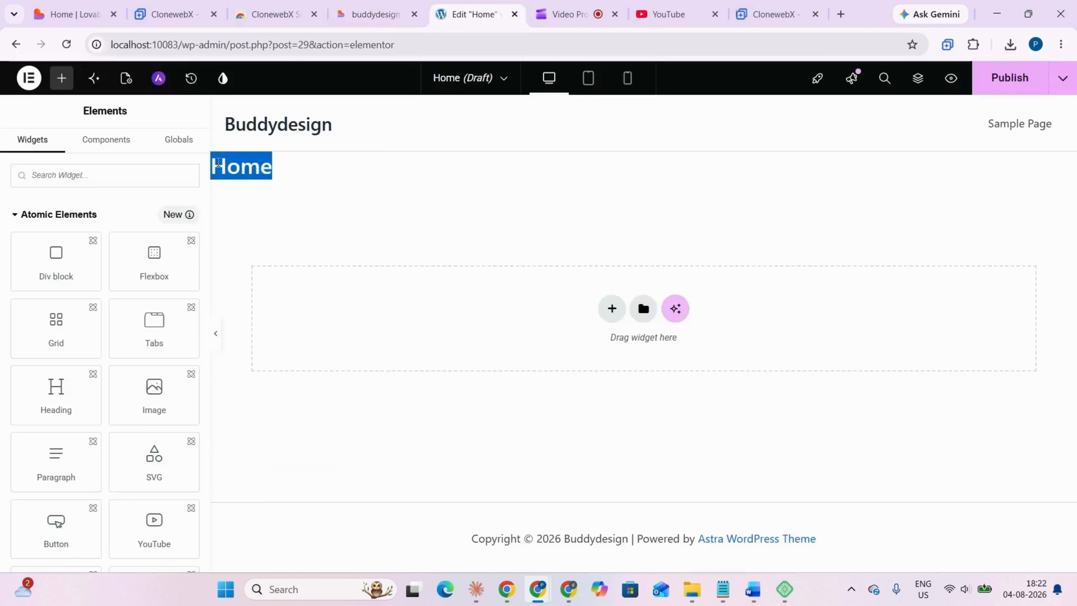
left_click(126, 79)
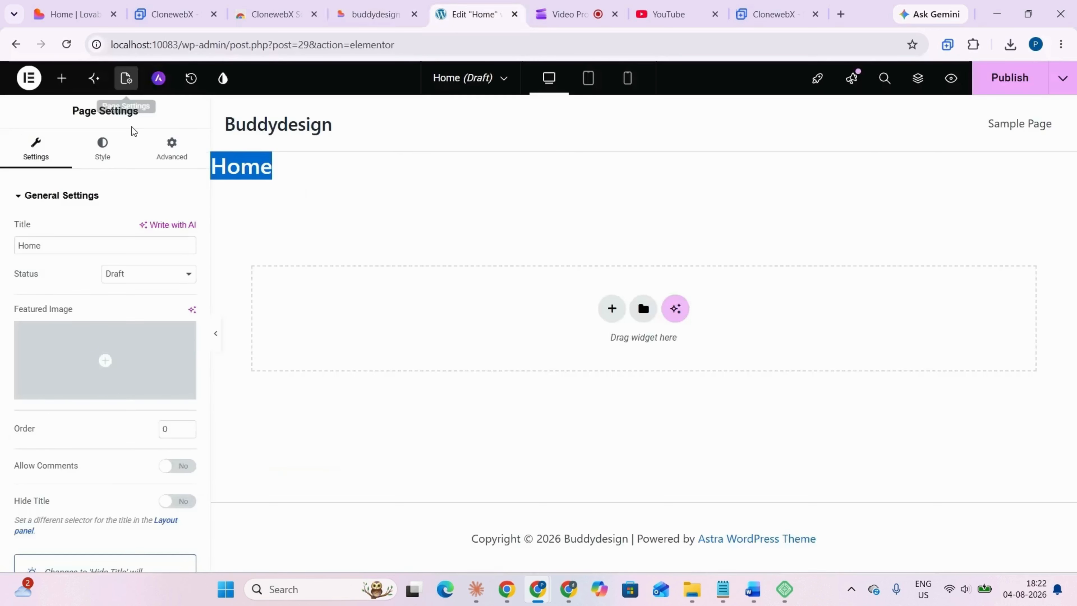
scroll(123, 373, "down", 3)
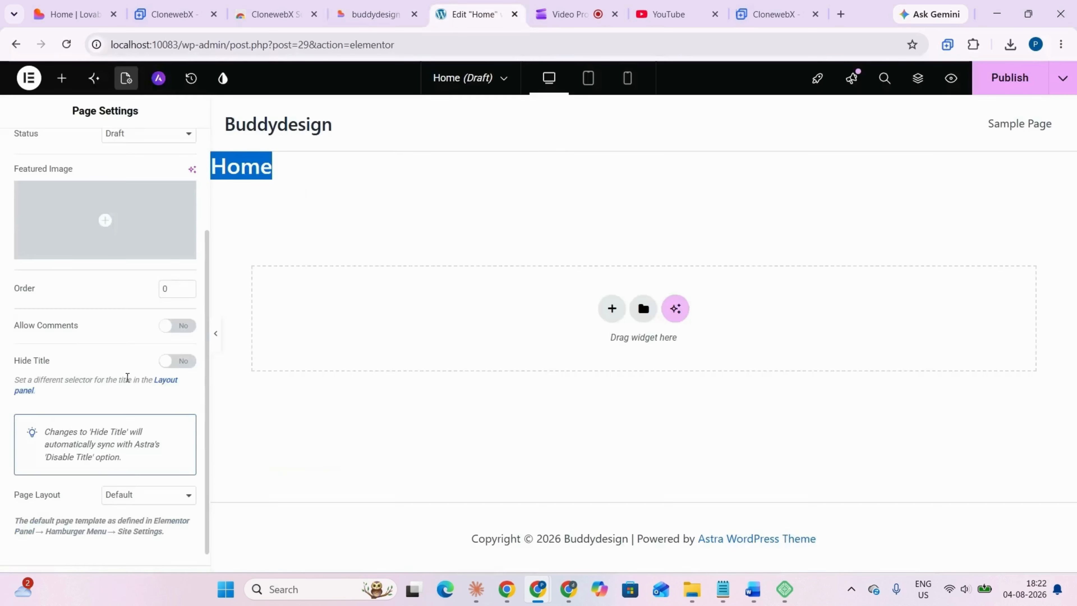
left_click(178, 364)
left_click(164, 496)
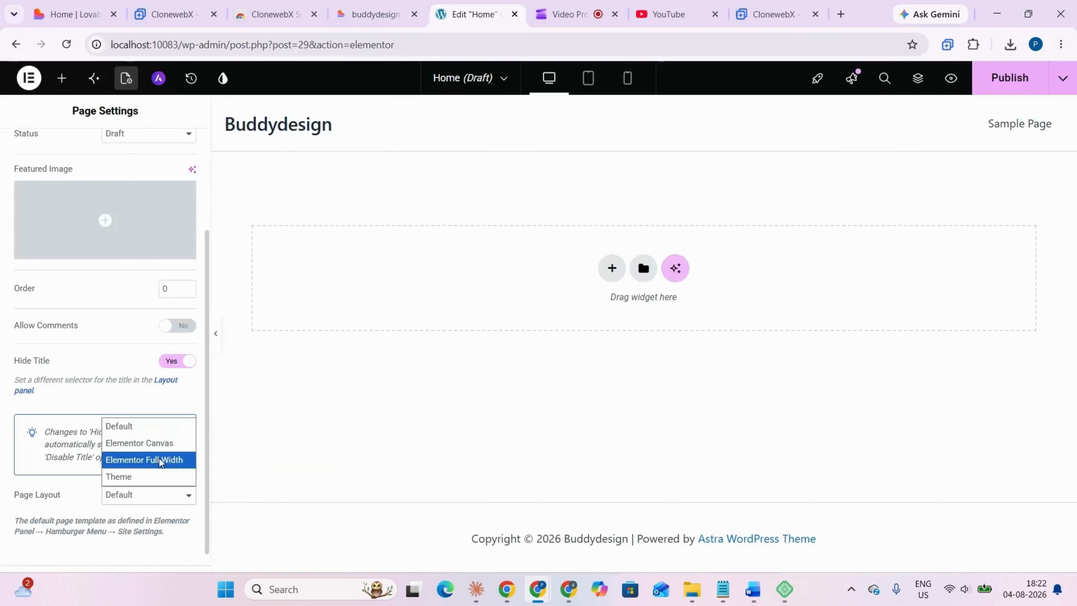
left_click(159, 444)
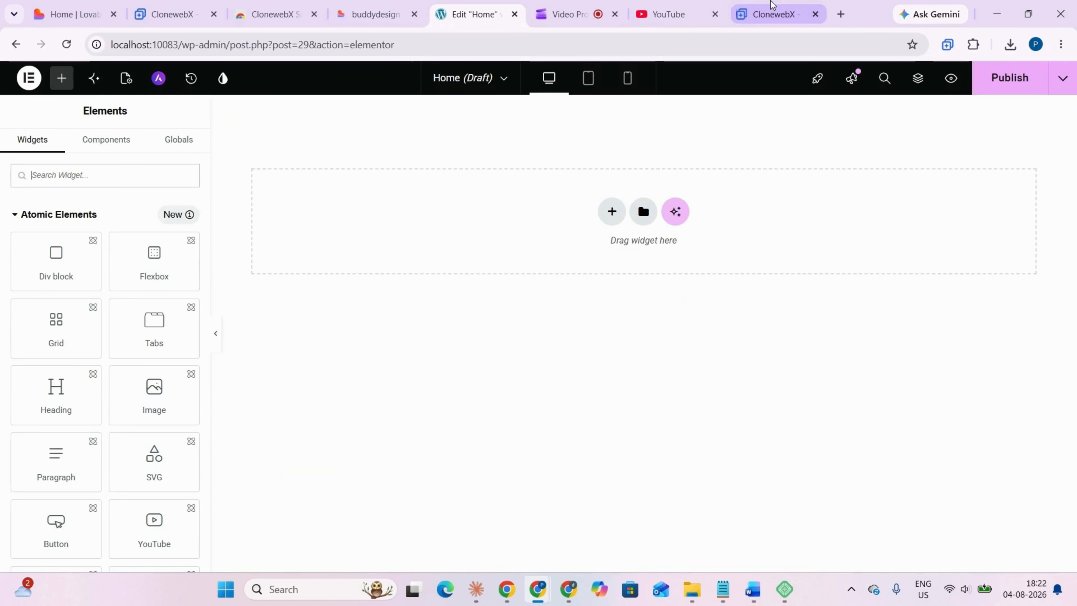
Step: Copy the ClonewebX export to the clipboard and paste it into the empty Home page as content from another site
left_click(772, 14)
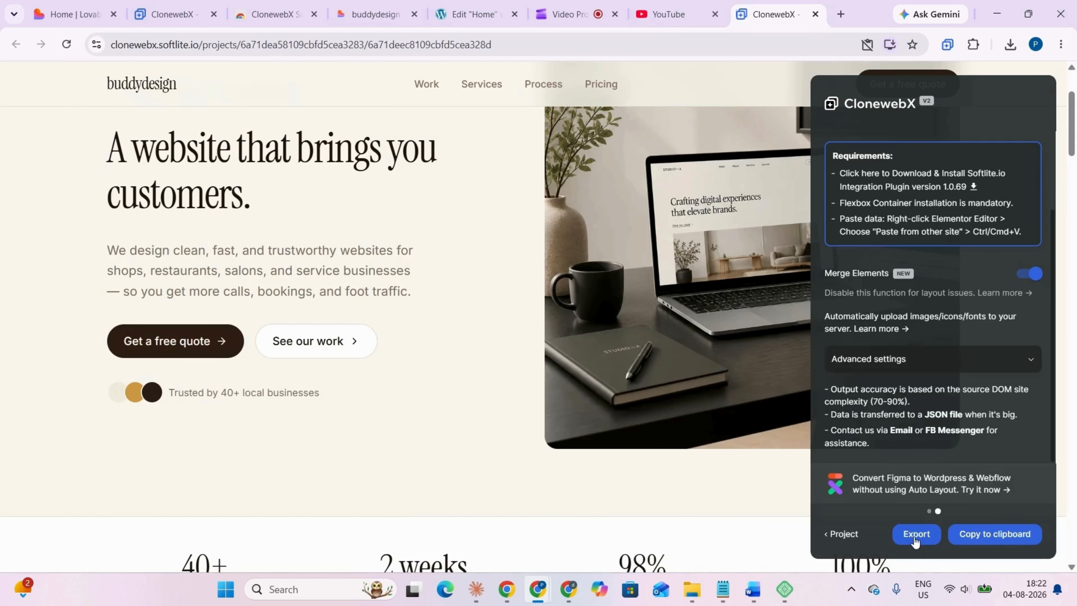
left_click(986, 536)
left_click(468, 8)
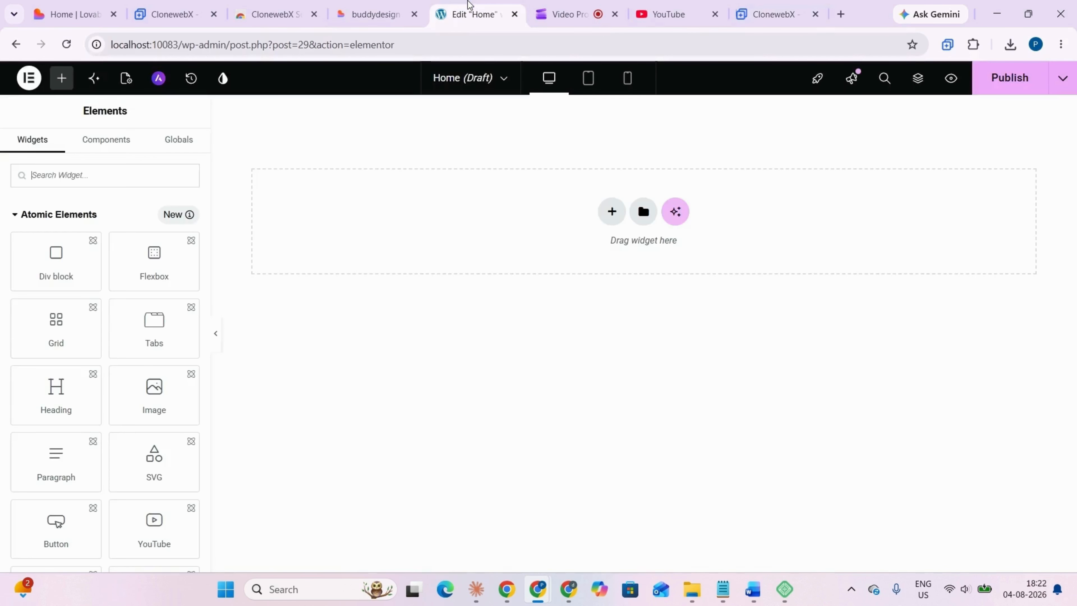
right_click(445, 253)
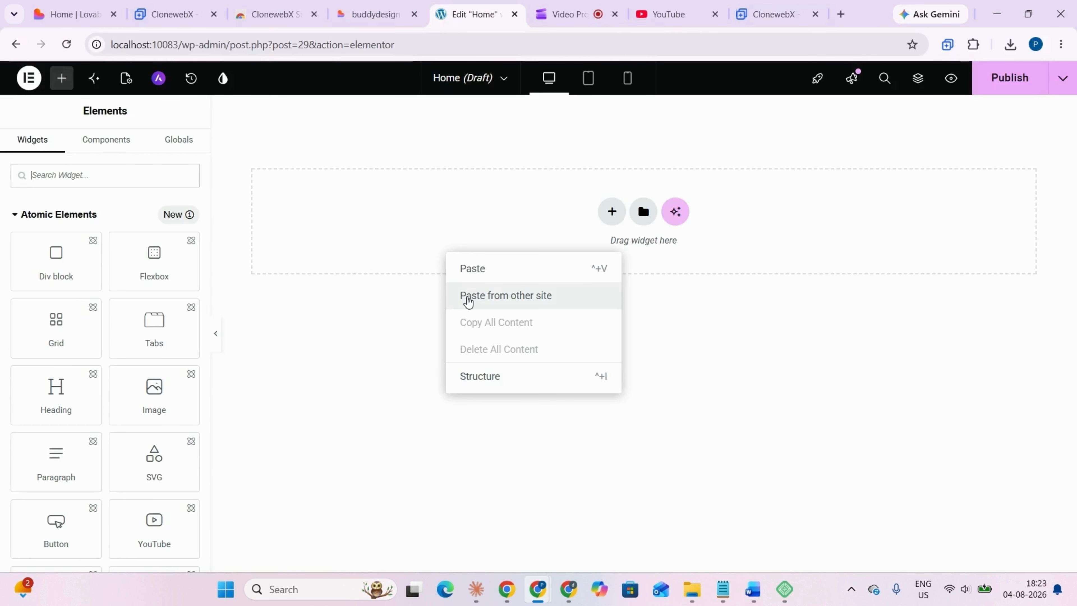
left_click(519, 295)
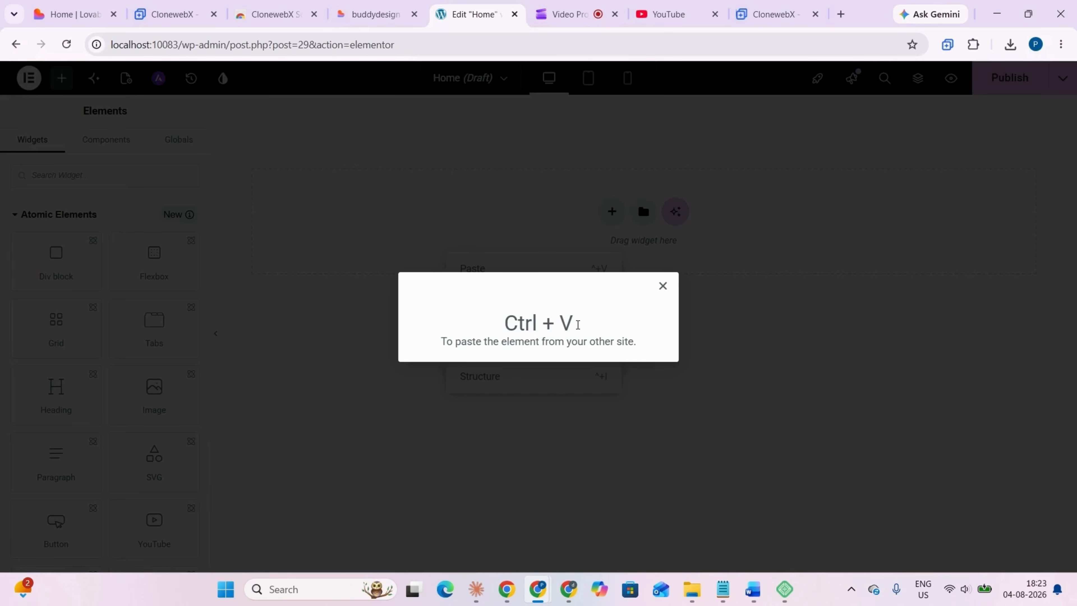
key("ctrl+v")
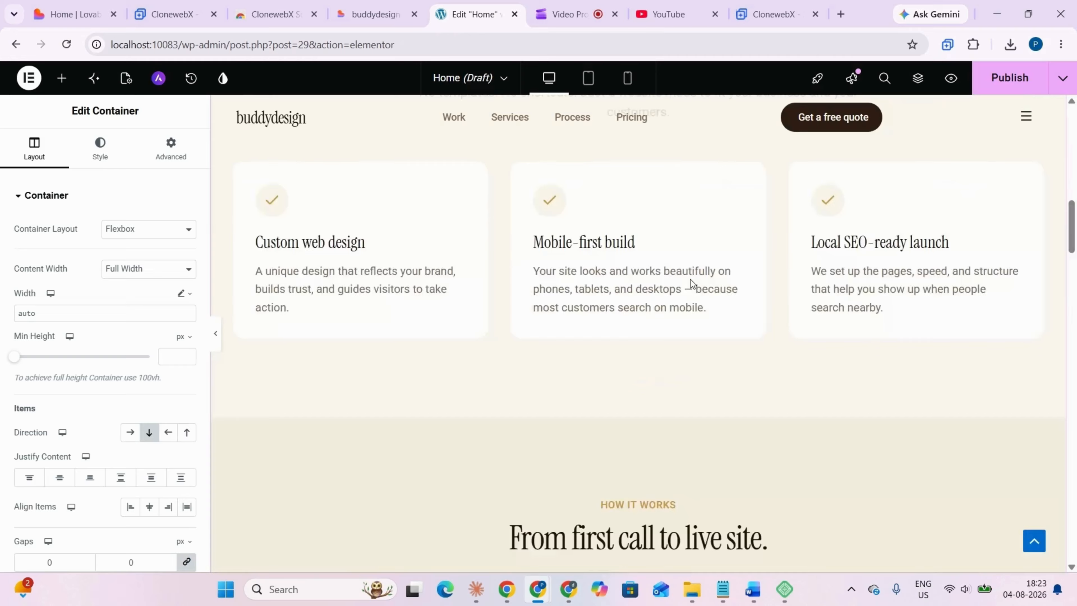
Step: Examine the pasted Home page from header to footer in the editor and compare it with the original buddydesign site
scroll(690, 280, "down", 10)
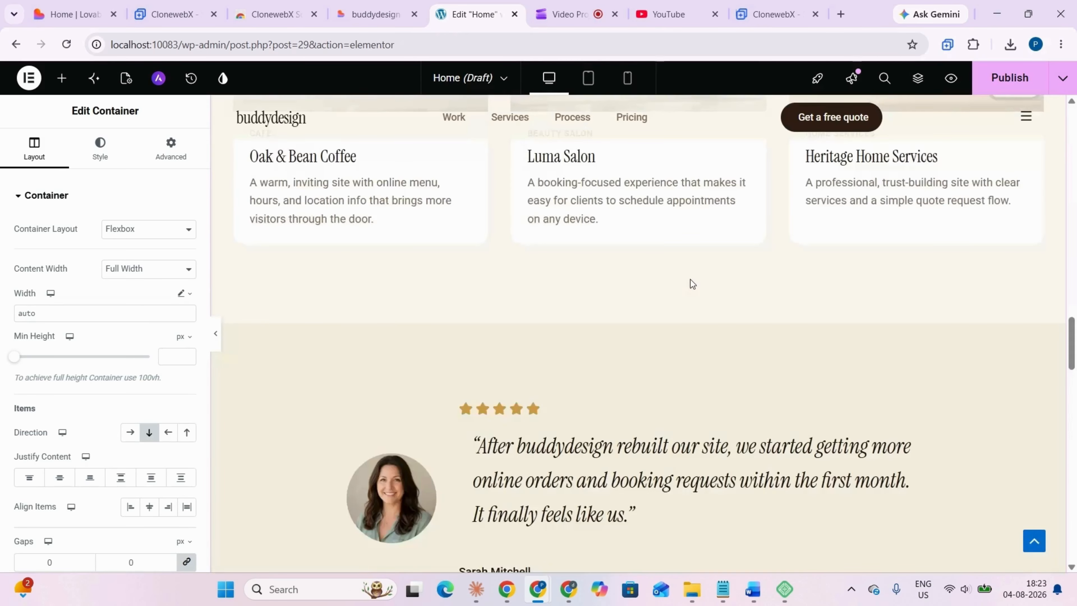
scroll(690, 283, "down", 10)
scroll(690, 283, "down", 10)
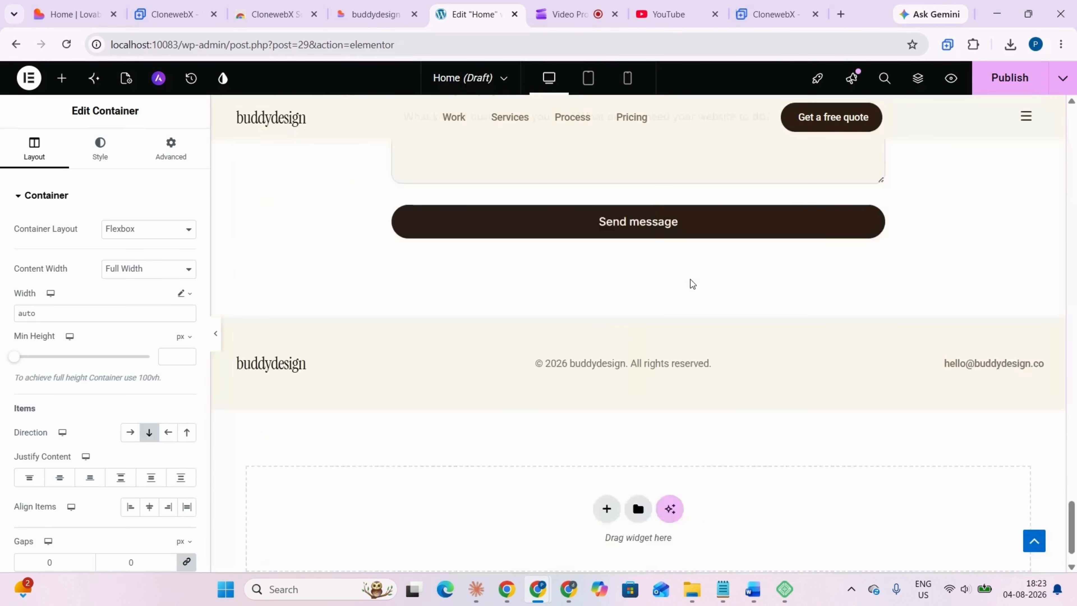
scroll(690, 284, "down", 2)
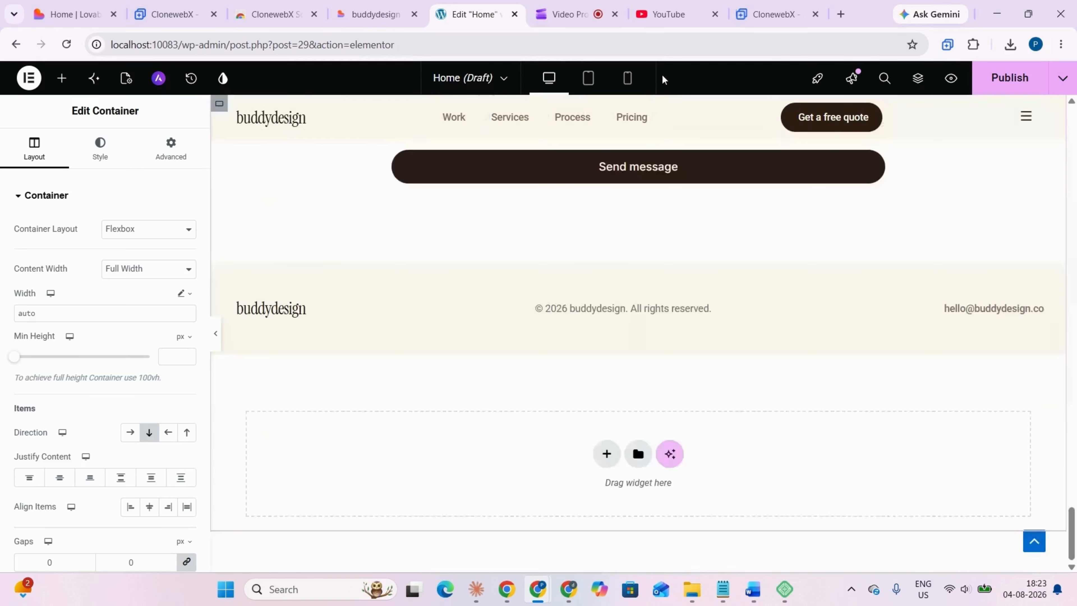
left_click(206, 6)
left_click(344, 5)
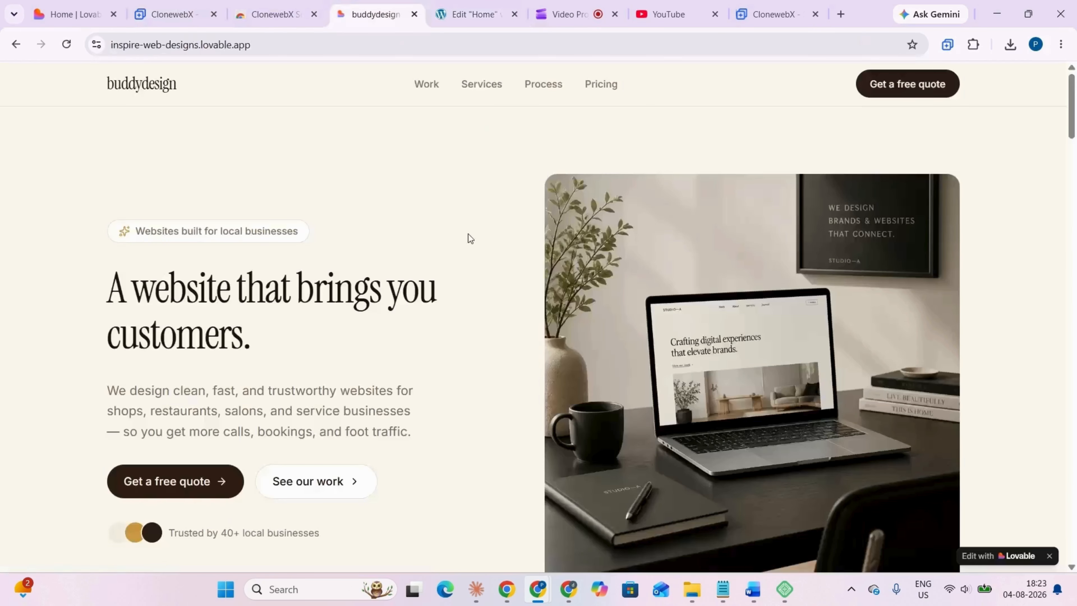
scroll(468, 234, "down", 3)
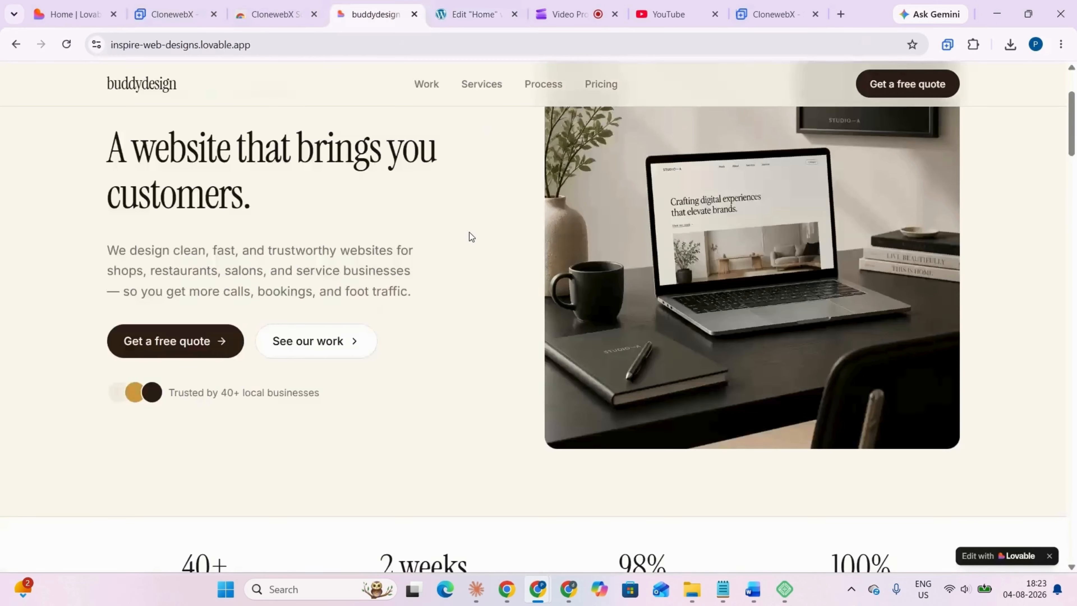
scroll(469, 233, "down", 10)
left_click(476, 6)
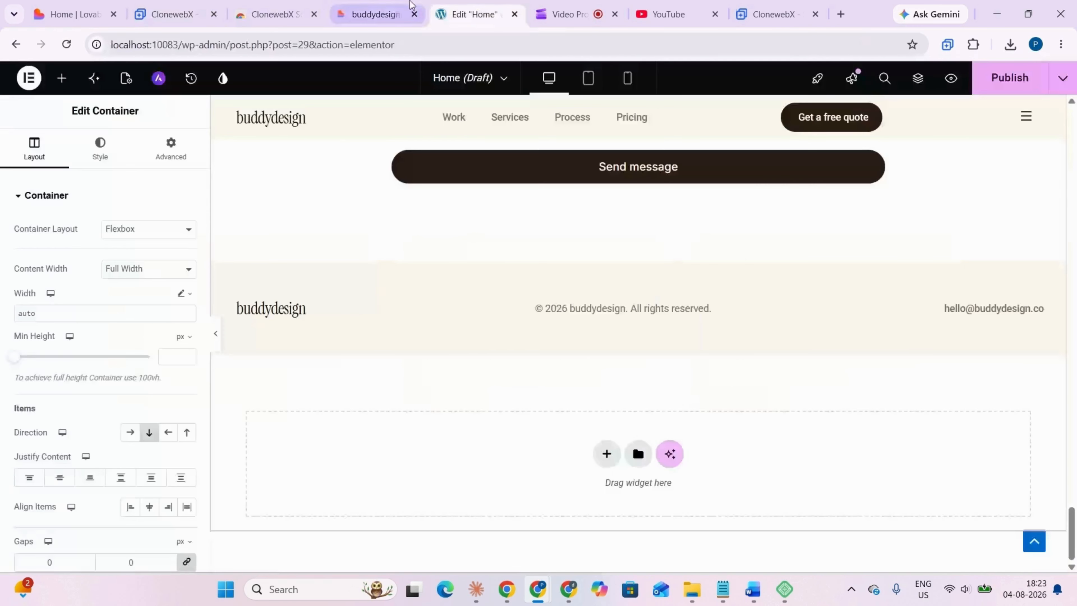
scroll(672, 233, "up", 10)
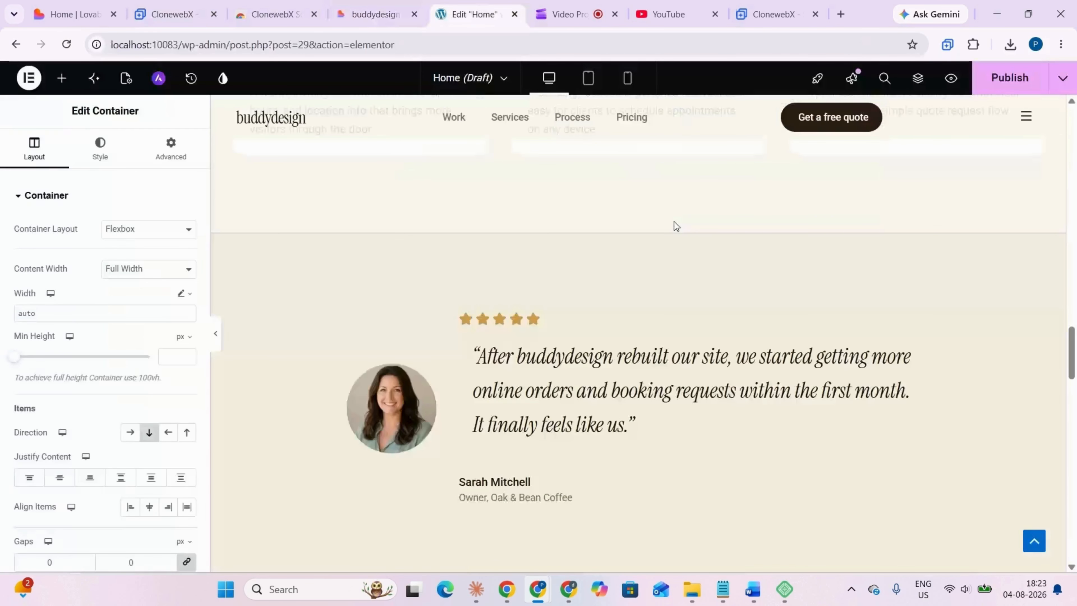
scroll(677, 215, "up", 5)
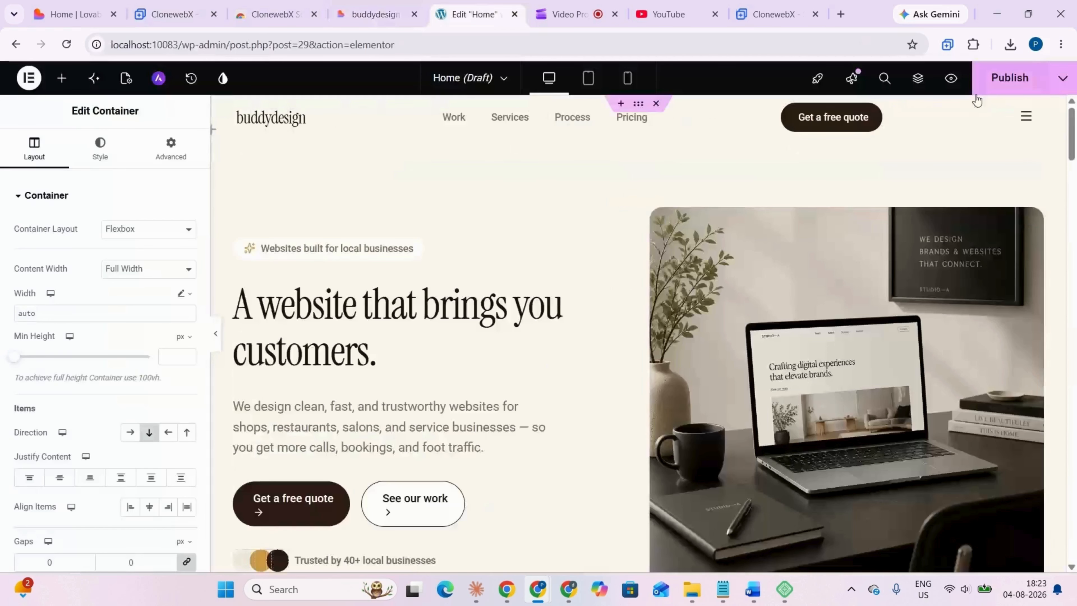
Step: Publish the Home page and open its preview
left_click(1000, 84)
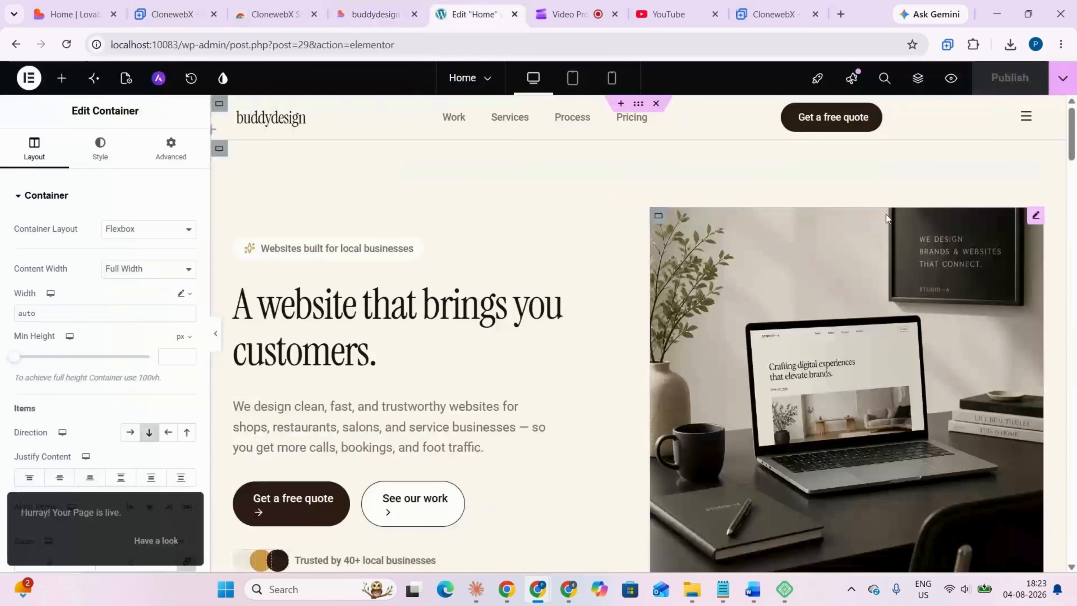
left_click(949, 79)
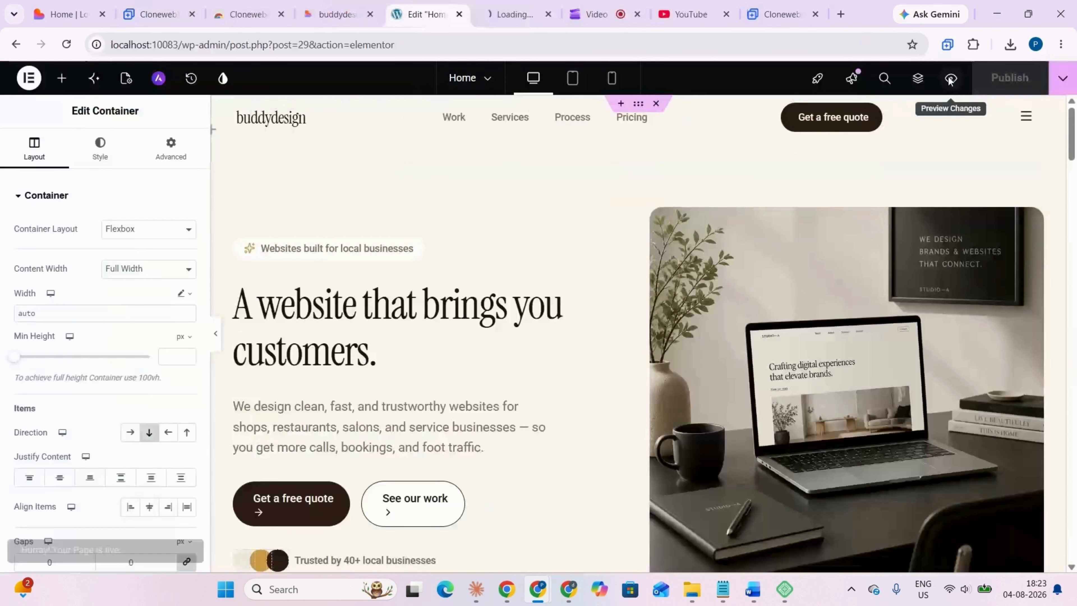
left_click(499, 15)
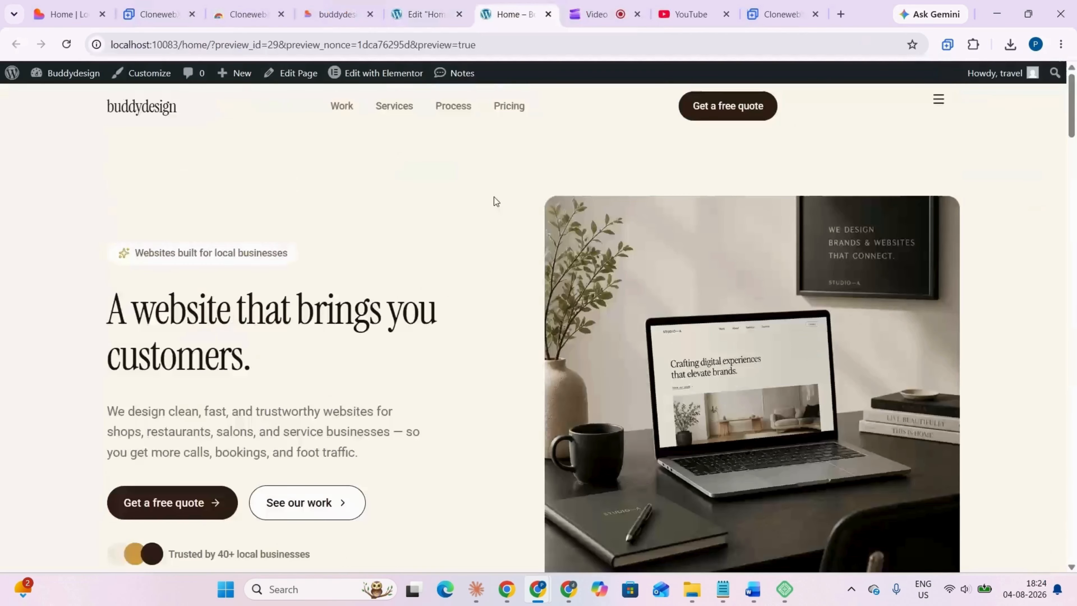
Step: Examine the previewed Home page's sections down to the contact form and footer, checking the text, images and layout
scroll(484, 158, "down", 8)
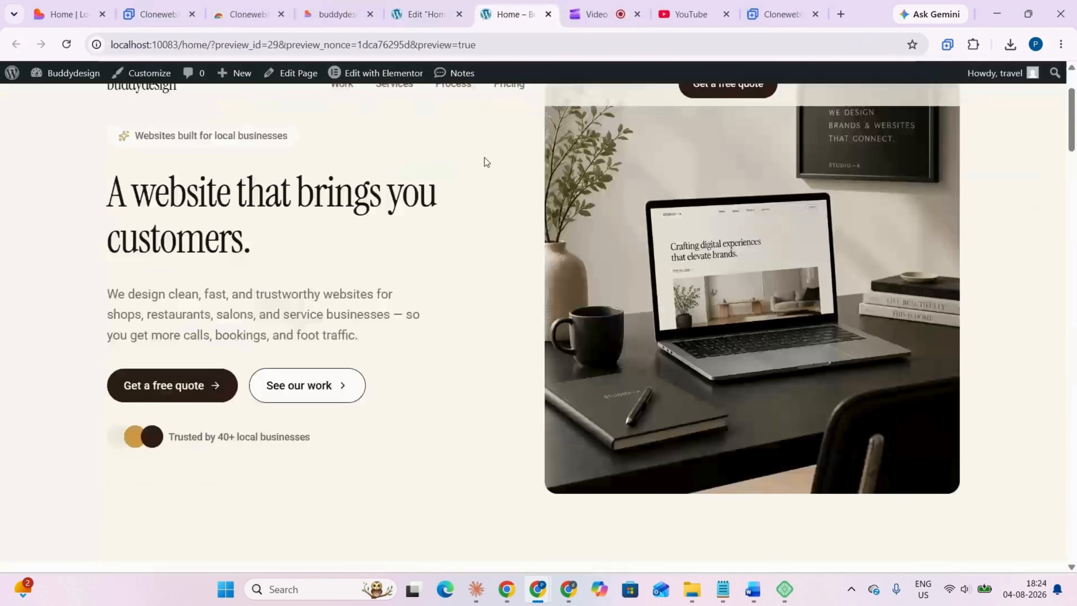
scroll(485, 161, "down", 2)
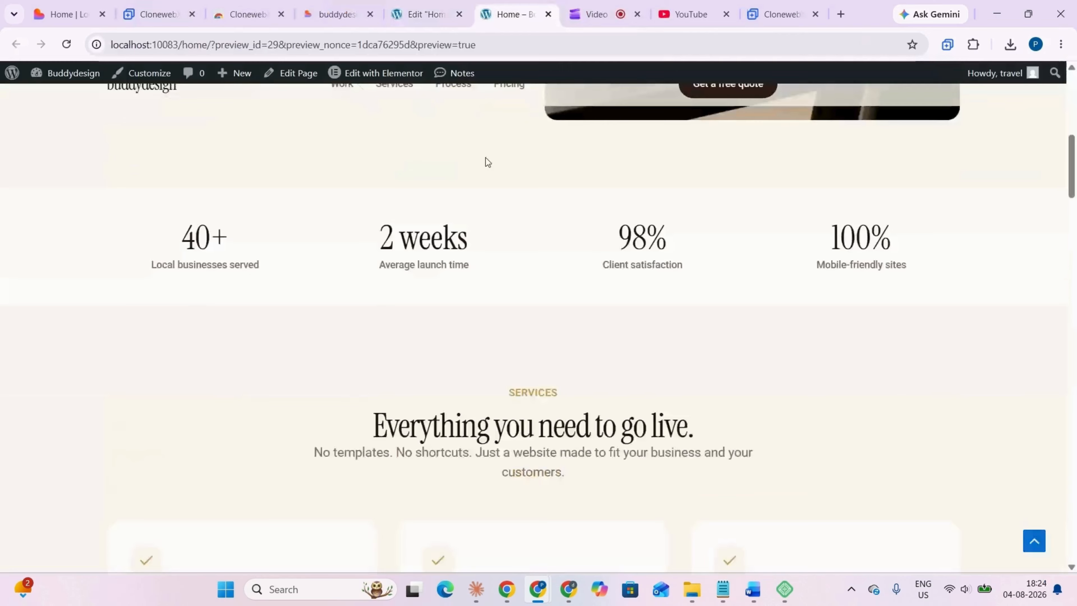
scroll(485, 162, "down", 8)
scroll(485, 158, "down", 5)
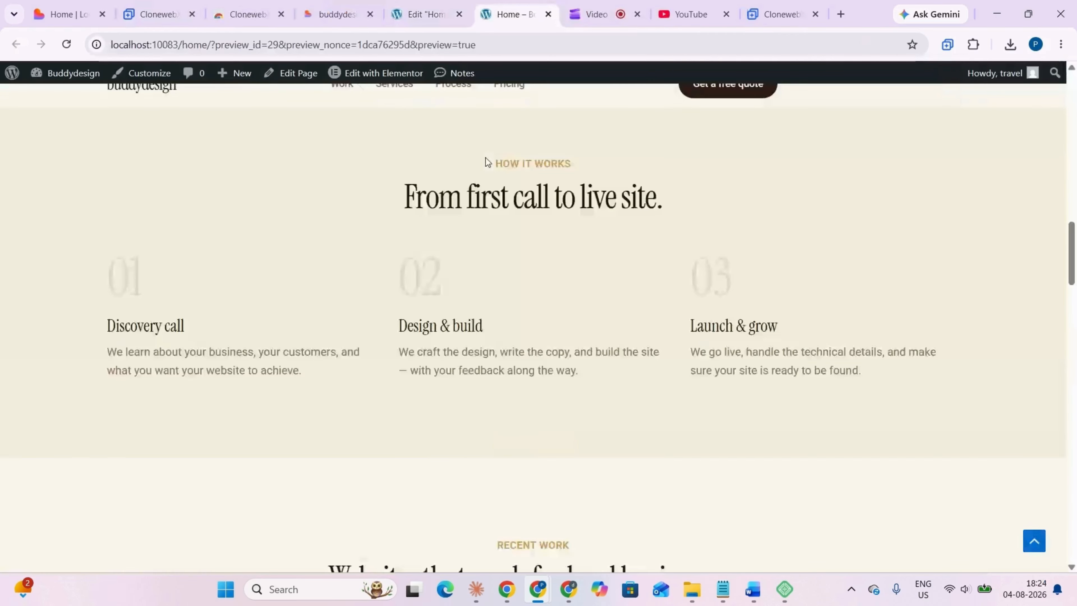
left_click_drag(375, 205, 663, 199)
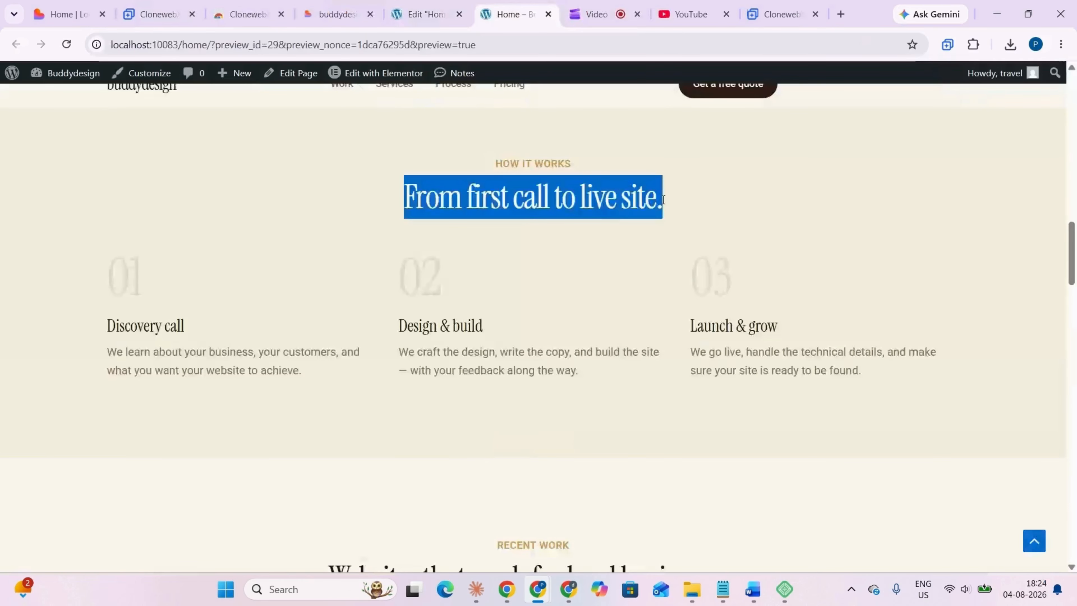
left_click(647, 236)
scroll(583, 380, "down", 8)
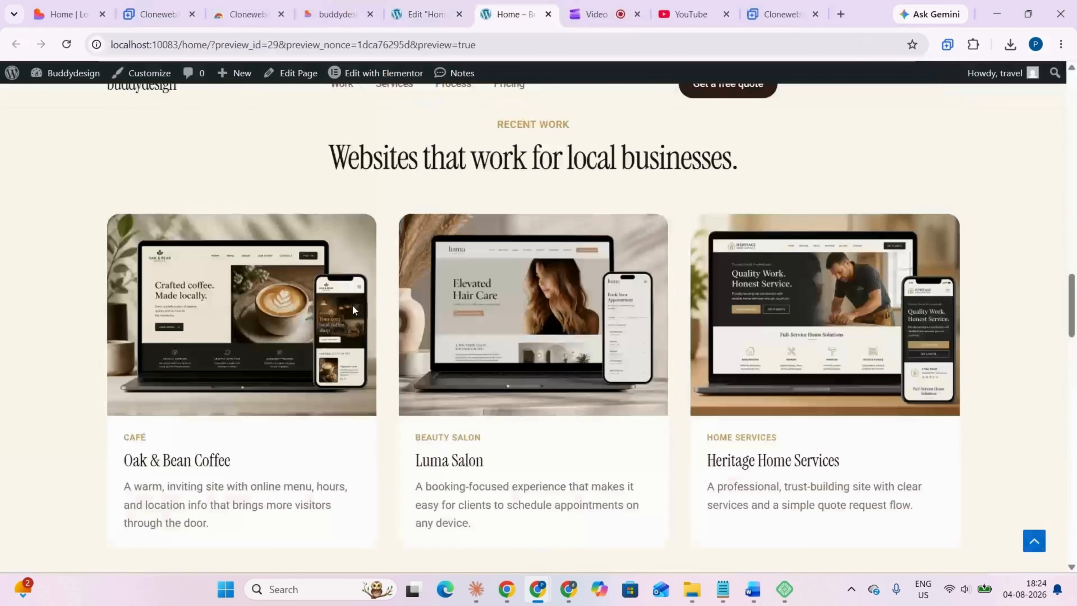
left_click_drag(351, 305, 468, 316)
scroll(468, 316, "down", 5)
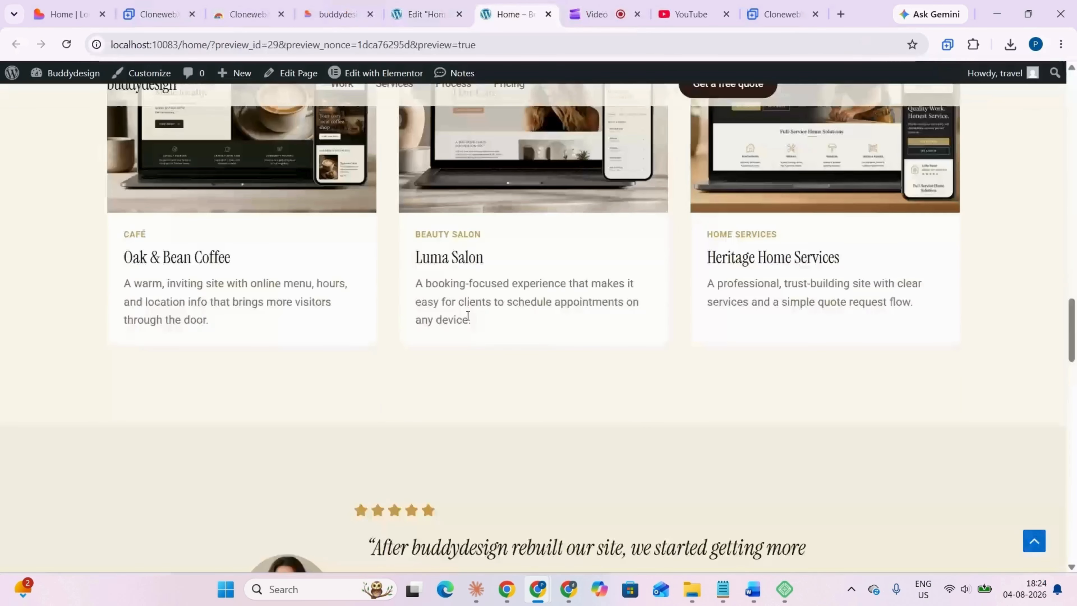
scroll(469, 314, "down", 20)
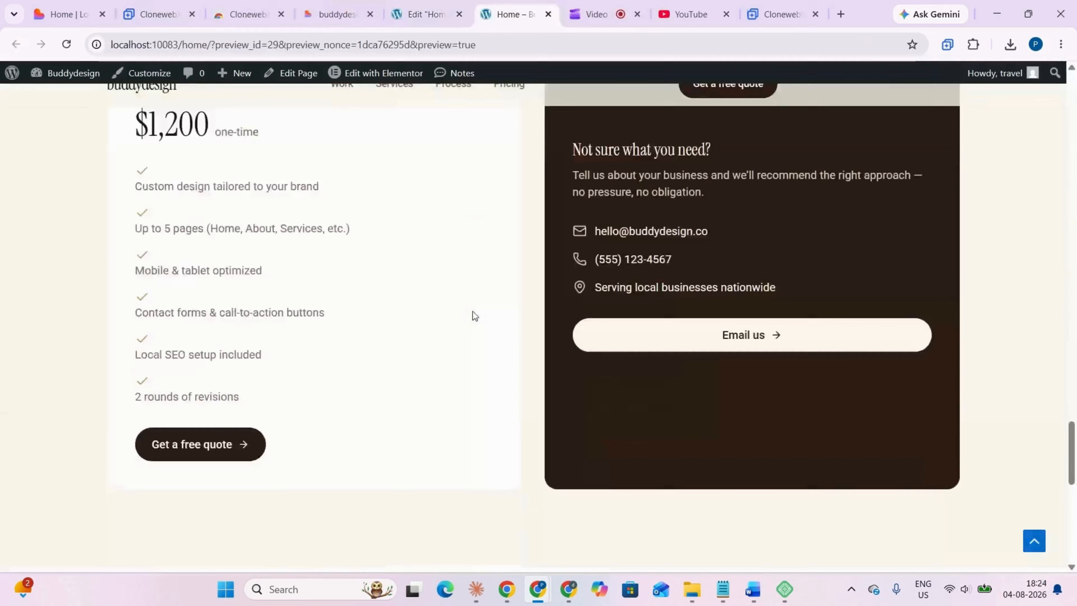
scroll(472, 312, "down", 7)
scroll(473, 310, "down", 8)
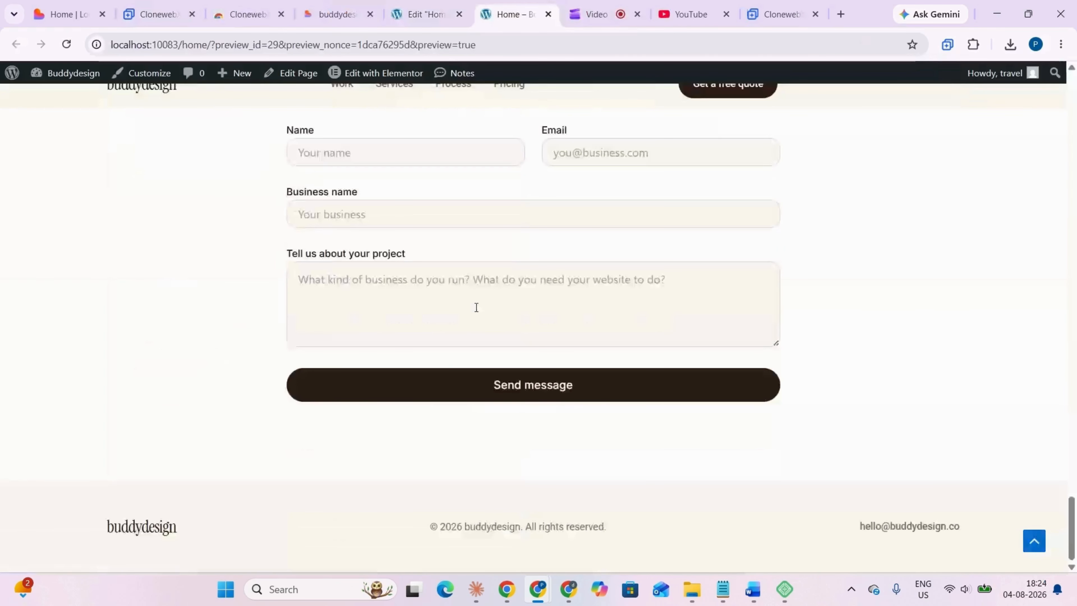
scroll(477, 307, "up", 15)
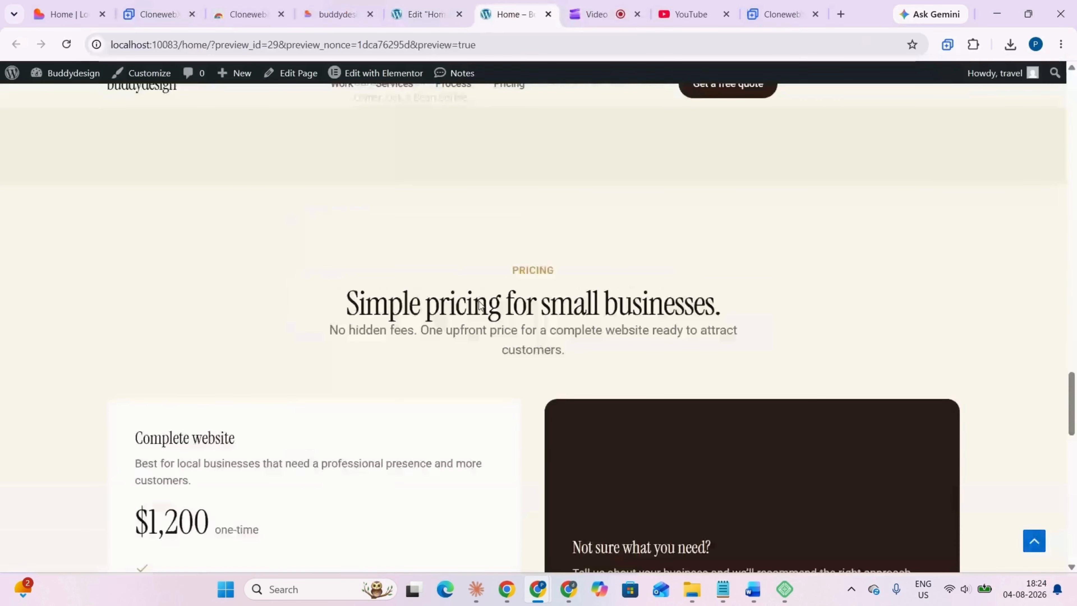